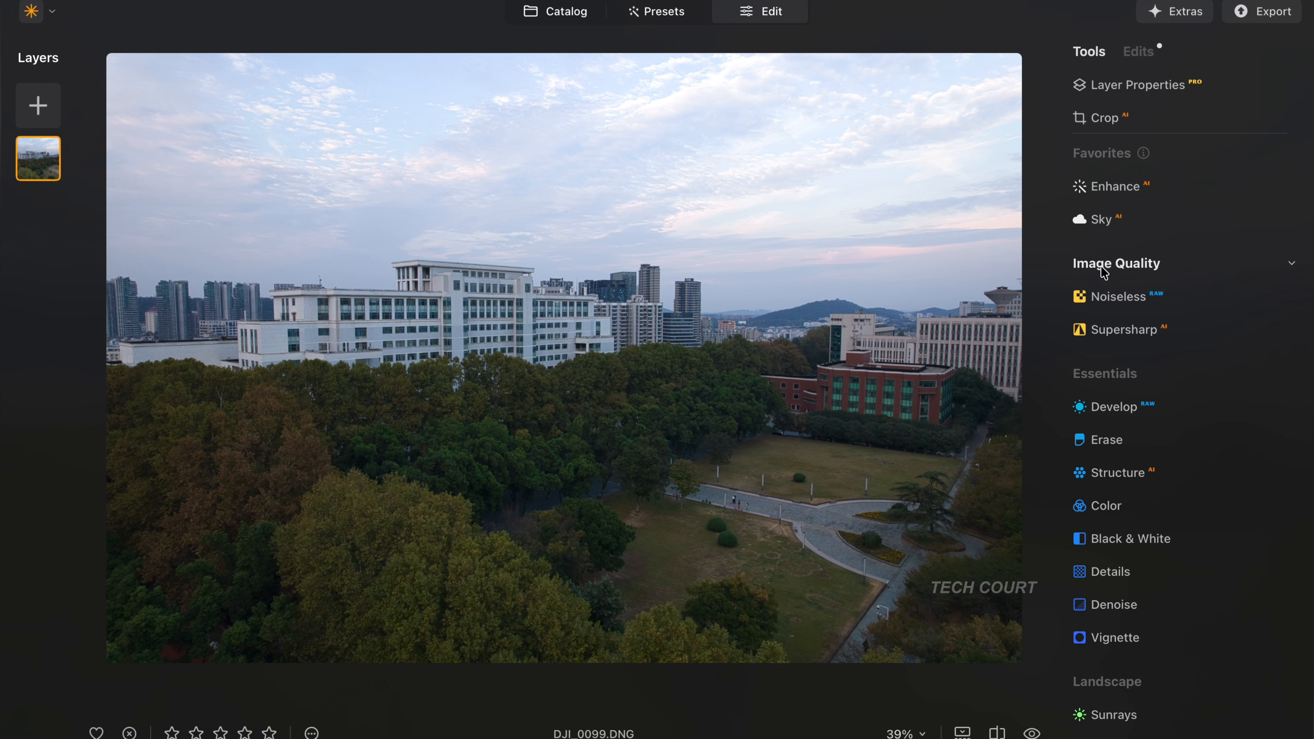
- Open the Sky AI sky selection and set its category filter to All Skies
left_click(1081, 221)
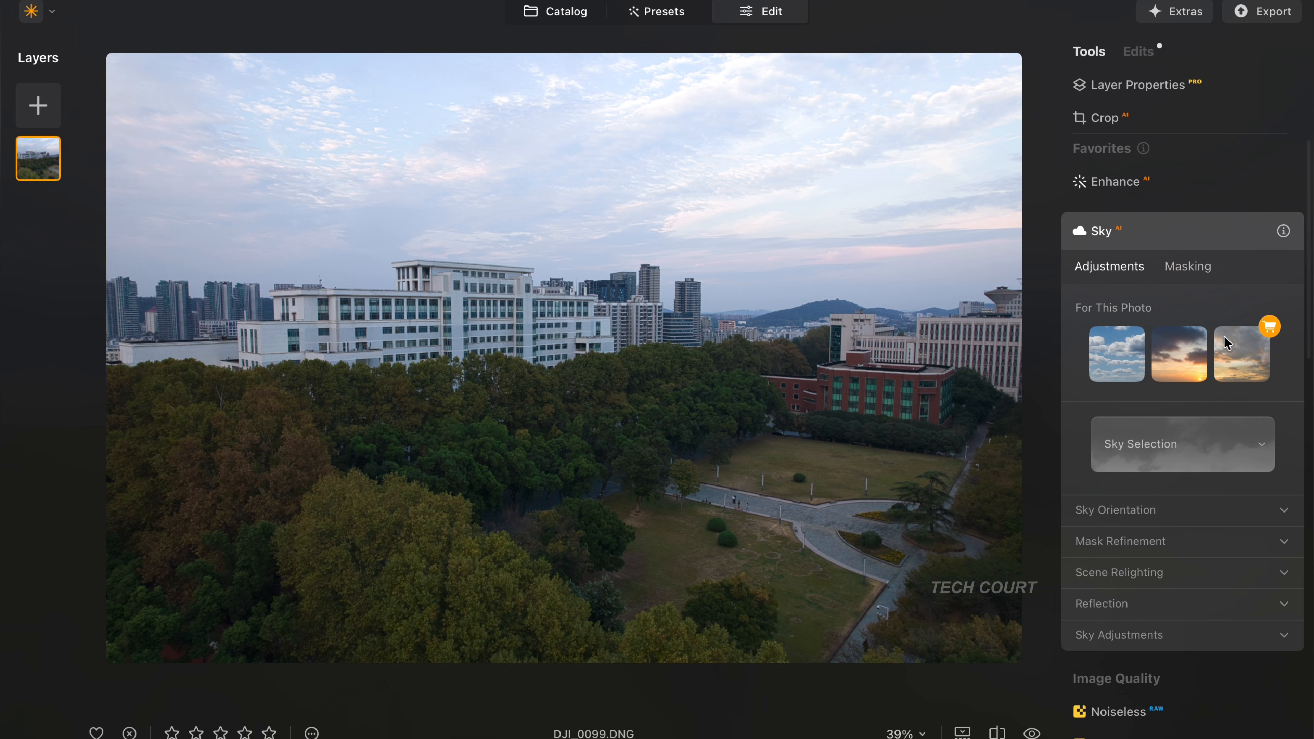
scroll(1228, 345, "down", 3)
left_click(1229, 372)
left_click(1228, 370)
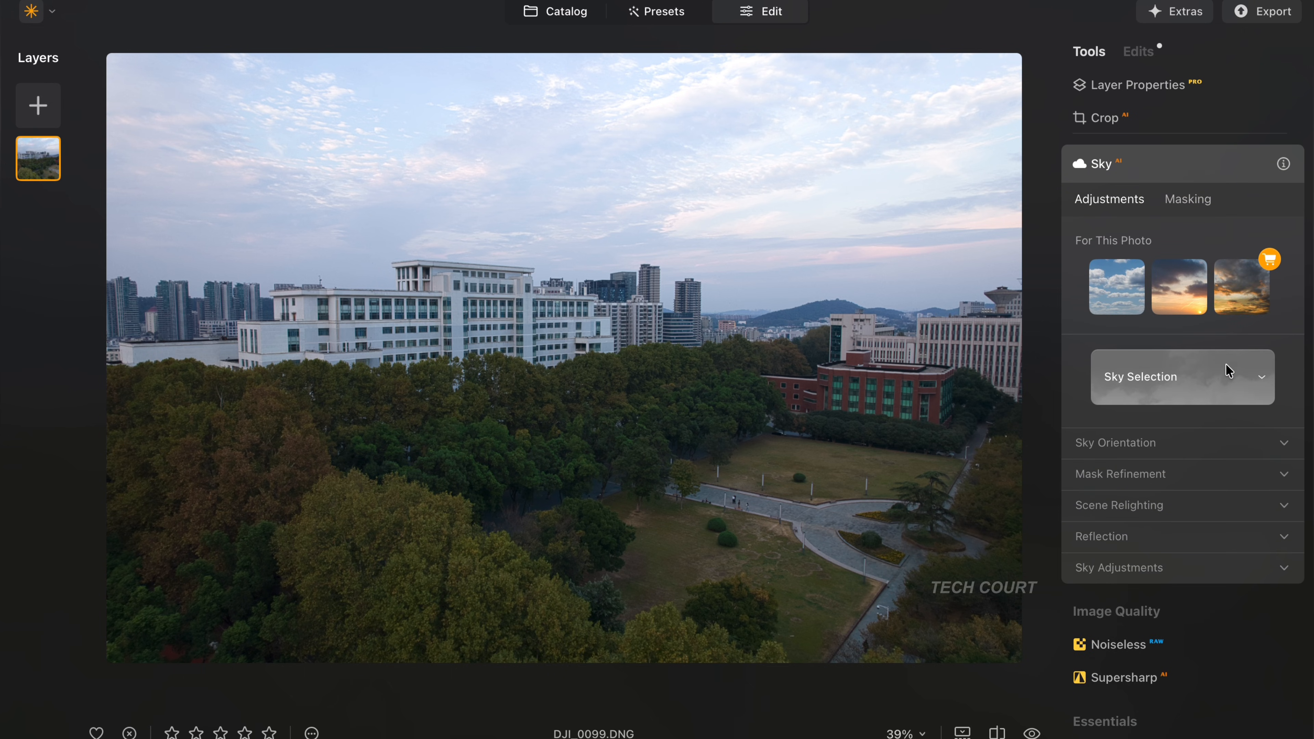
left_click(1190, 382)
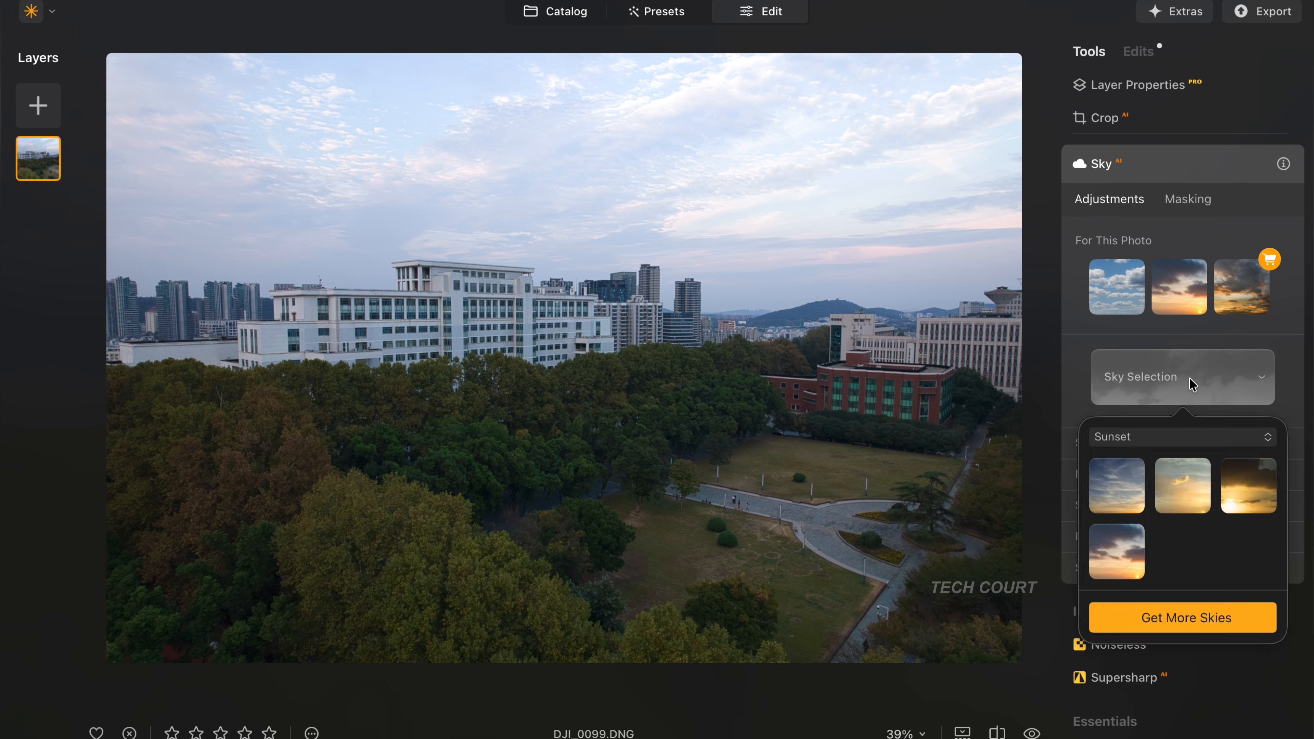
left_click(1185, 434)
left_click(1178, 462)
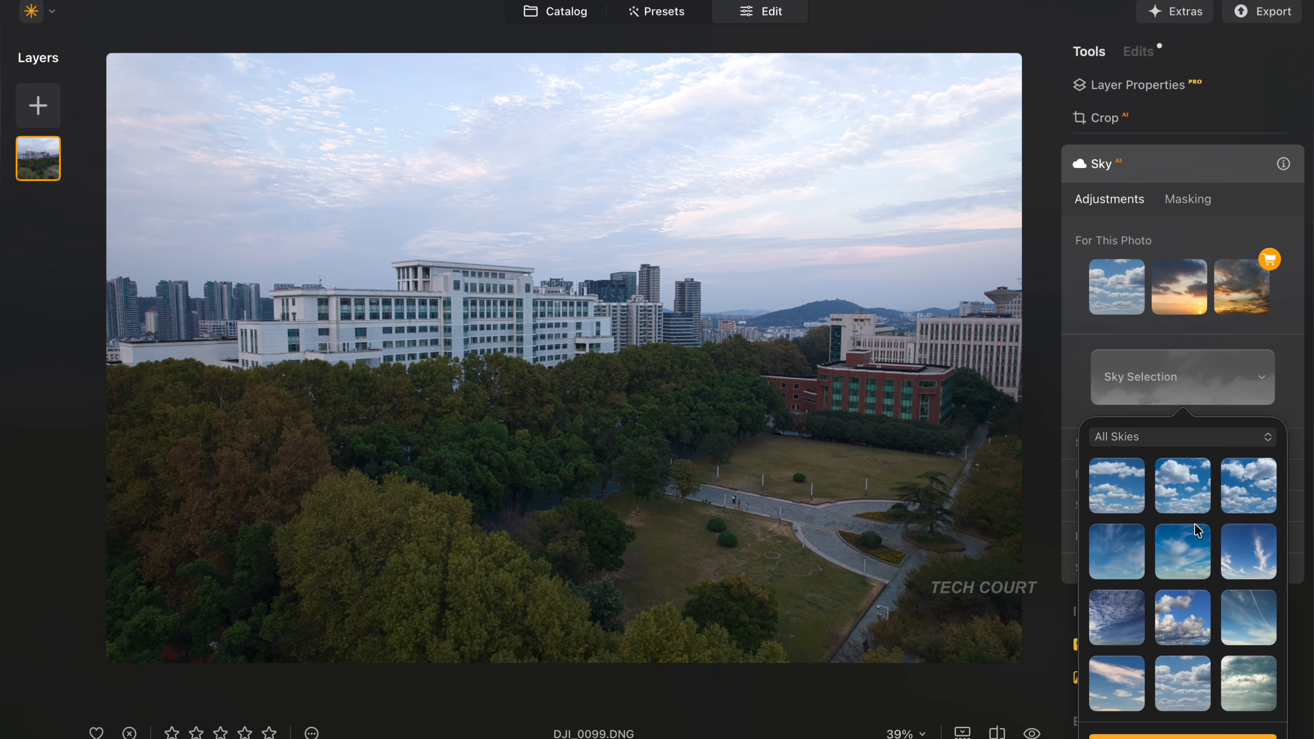
- Try replacing the photo's sky with Dramatic Sky 3
scroll(1207, 628, "down", 5)
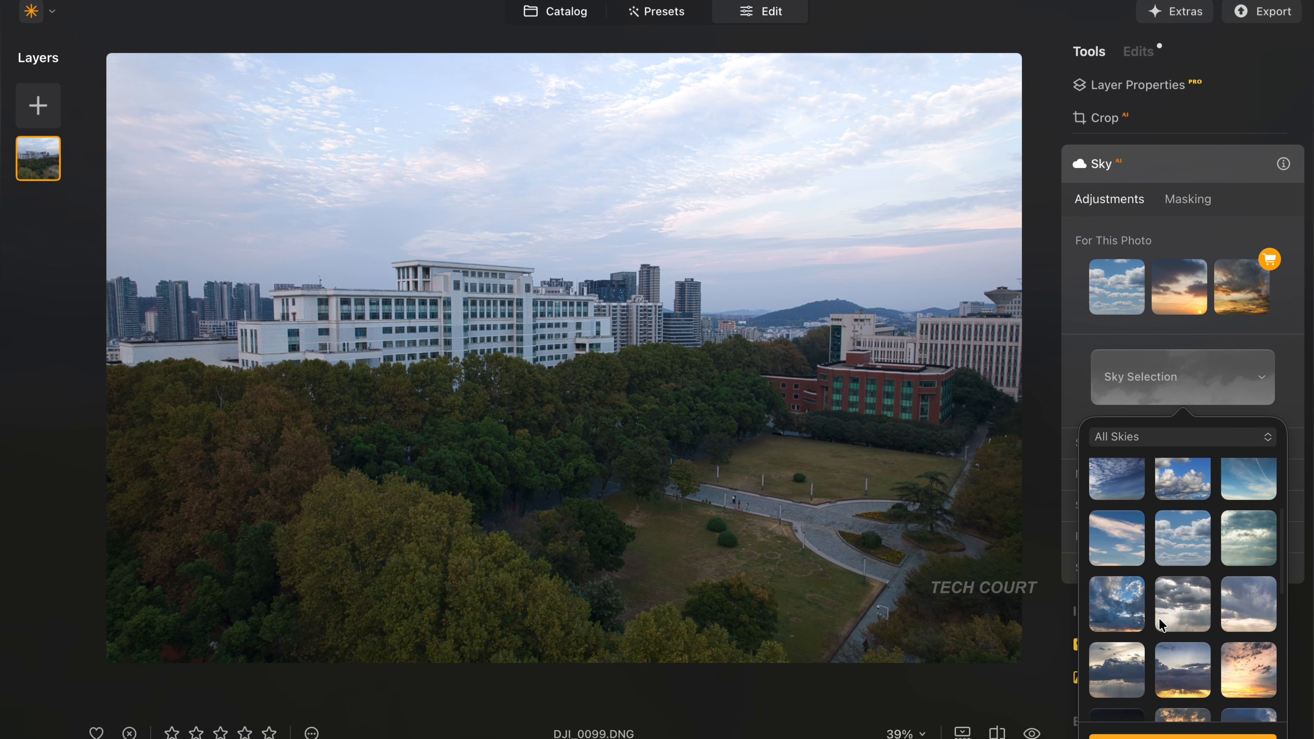
scroll(1160, 625, "down", 1)
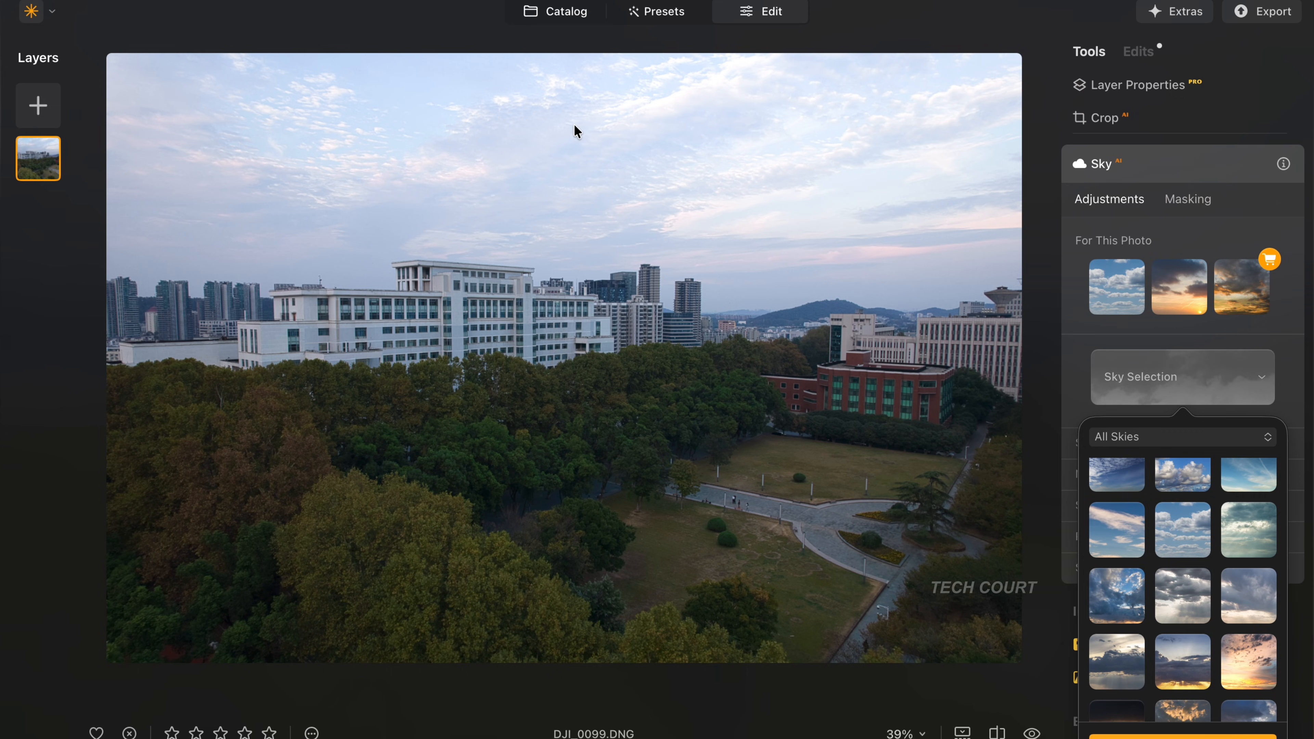
left_click(1199, 595)
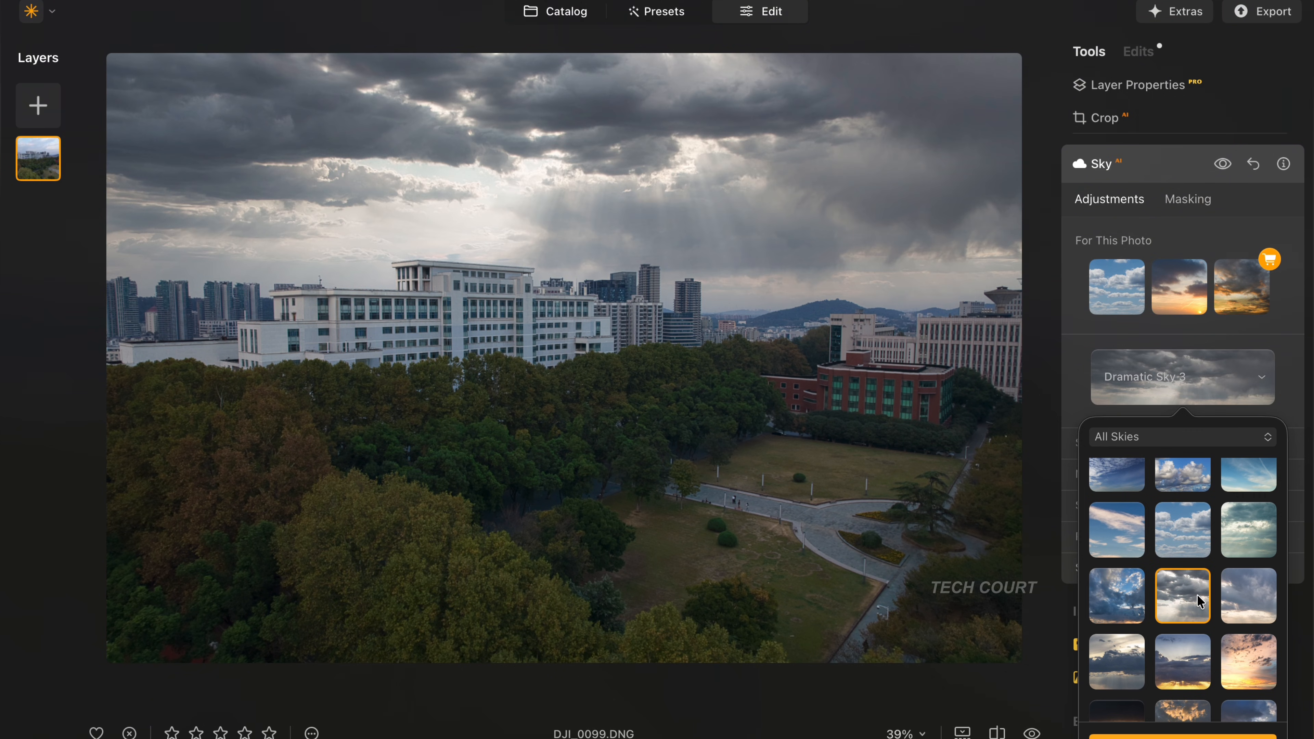
- Examine the edges between the replaced sky and the buildings, skyline and hills at 100% zoom
scroll(1190, 616, "down", 1)
left_click(527, 185)
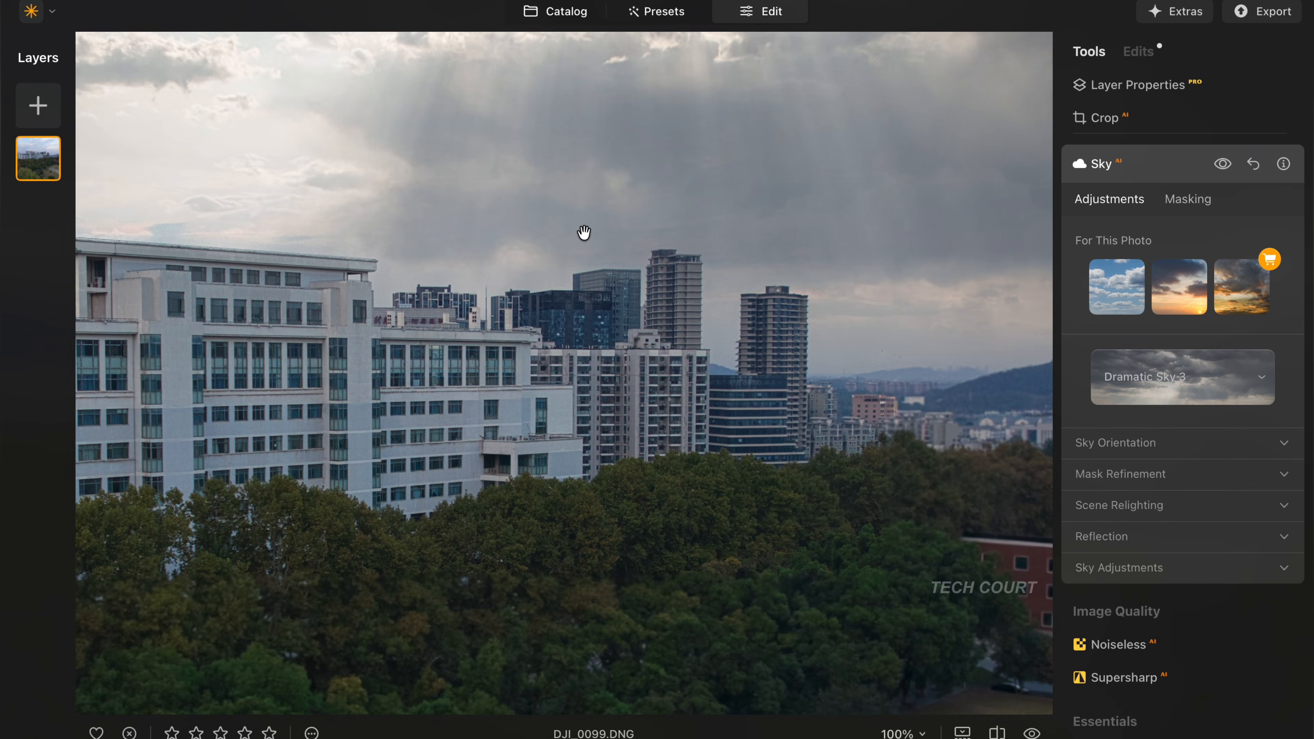
left_click_drag(662, 251, 755, 413)
left_click_drag(592, 277, 755, 304)
left_click_drag(314, 301, 842, 267)
left_click_drag(621, 316, 564, 196)
left_click_drag(822, 254, 417, 262)
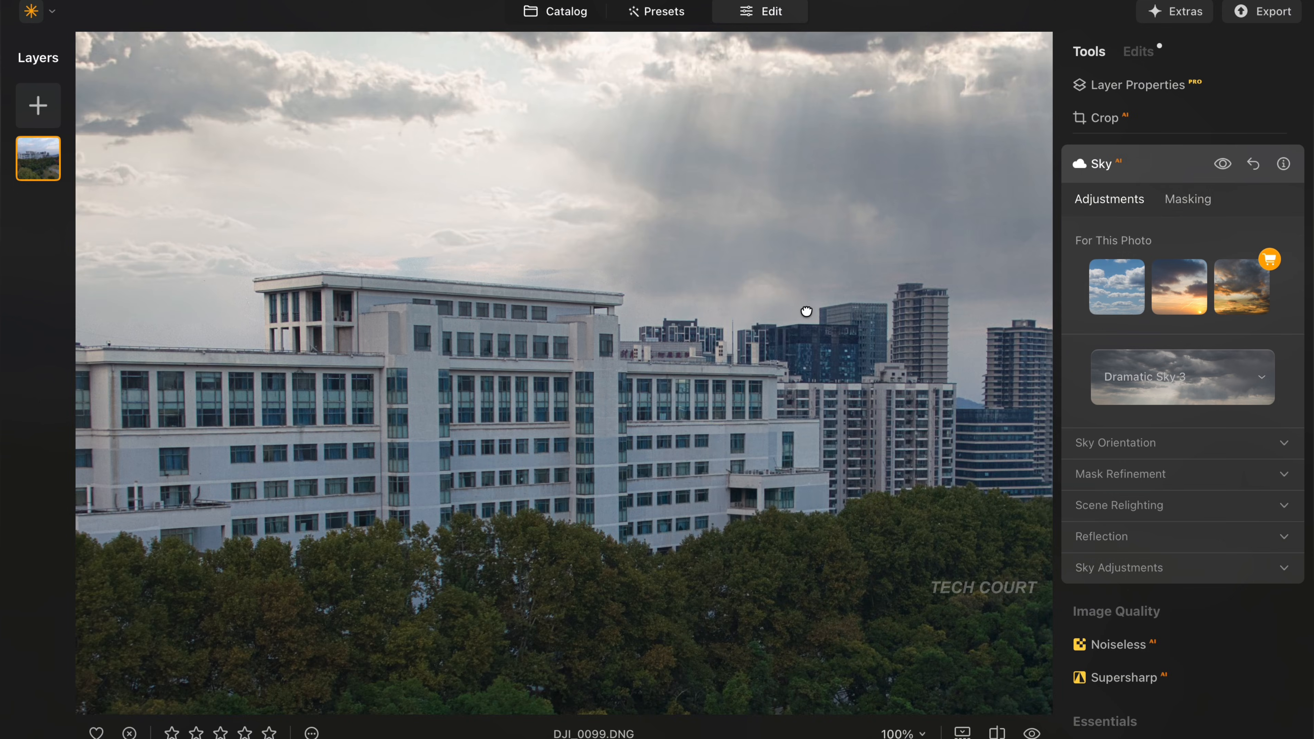
left_click_drag(807, 311, 420, 260)
left_click_drag(1041, 339, 308, 347)
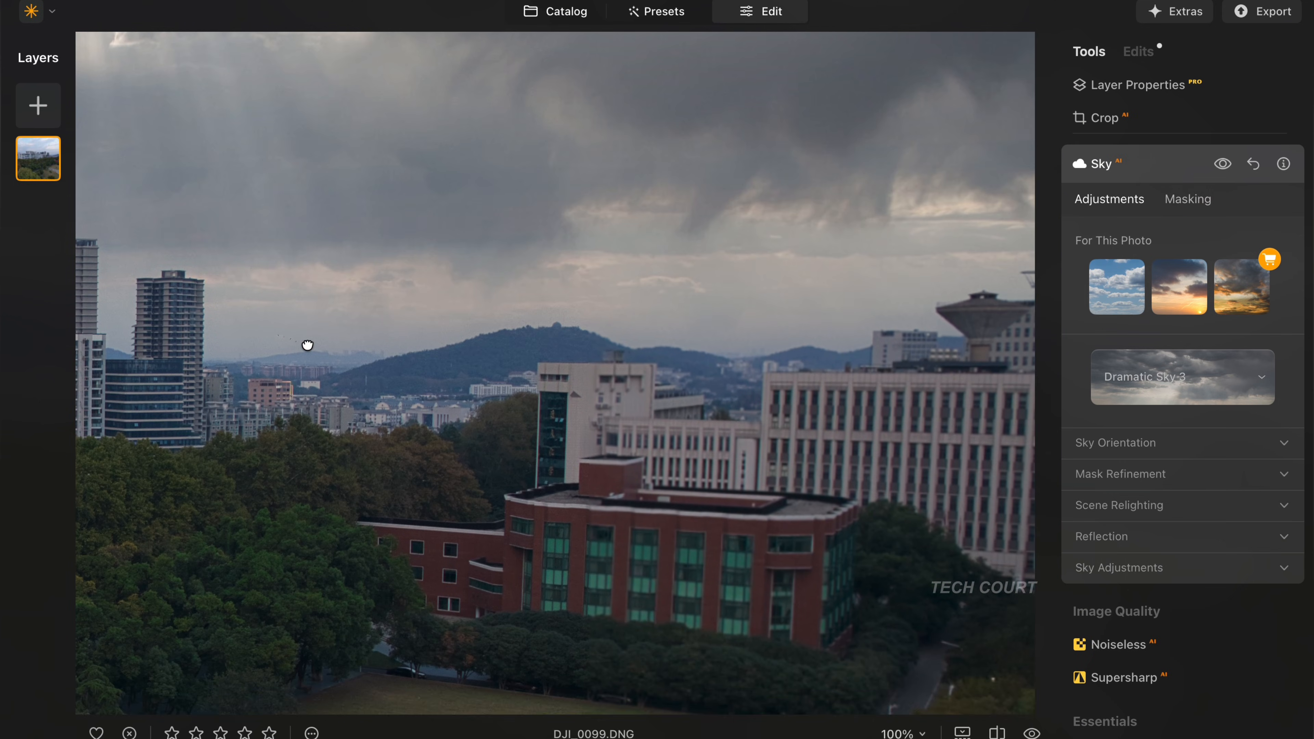
left_click_drag(408, 317, 428, 355)
left_click(432, 349)
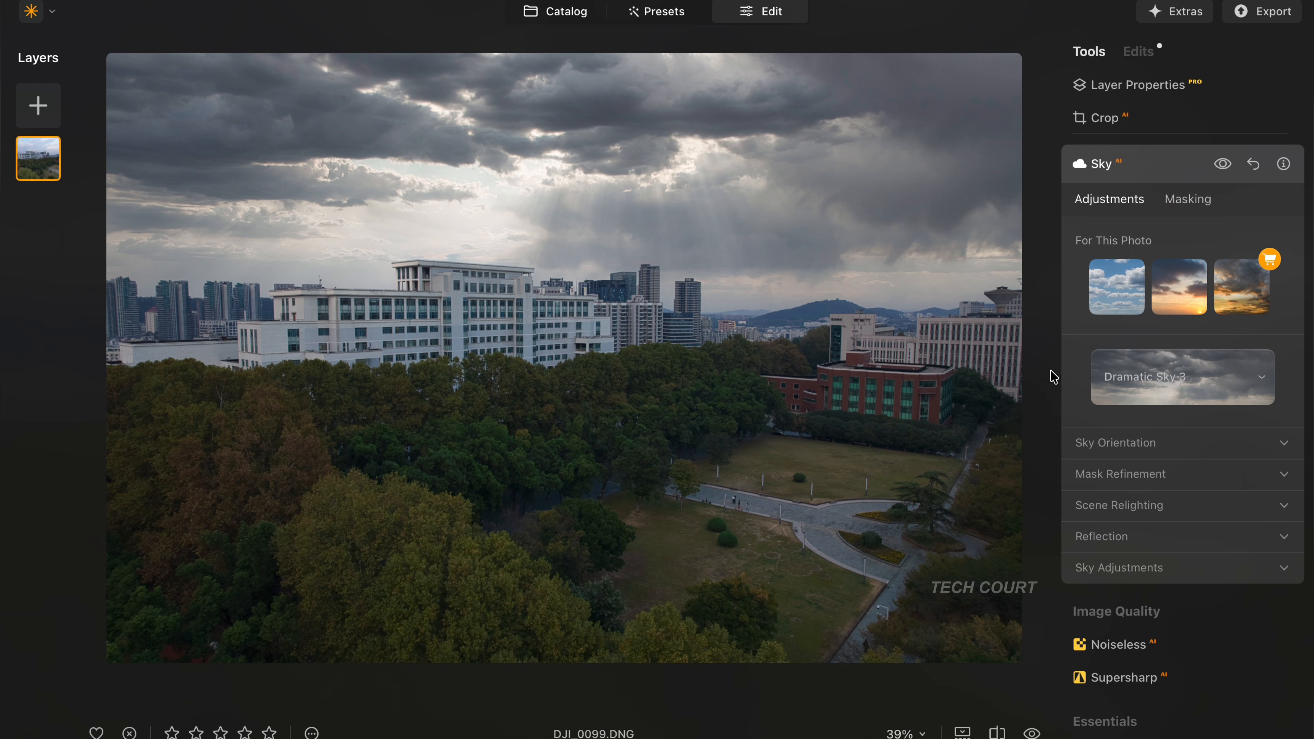
- Try the Dramatic Sunset 7 sky on the photo, followed by Dramatic Sky 6
left_click(1257, 382)
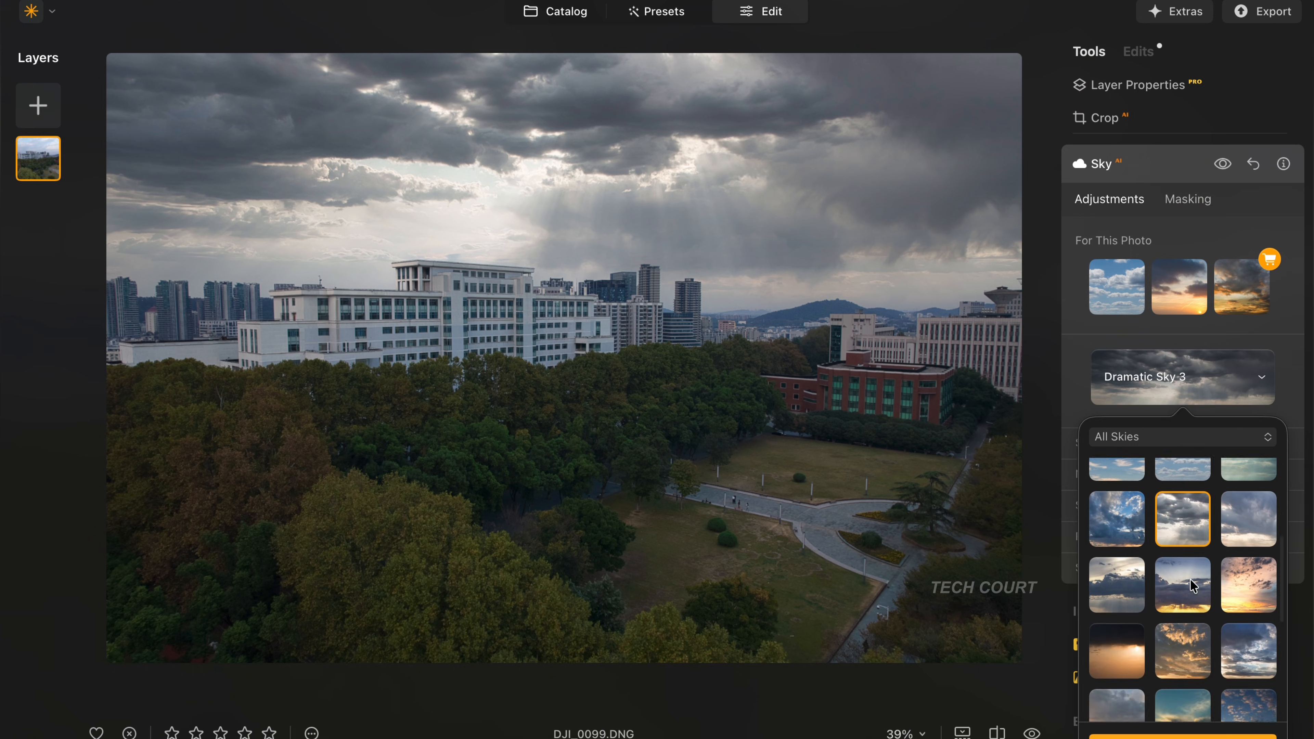
scroll(1192, 585, "down", 3)
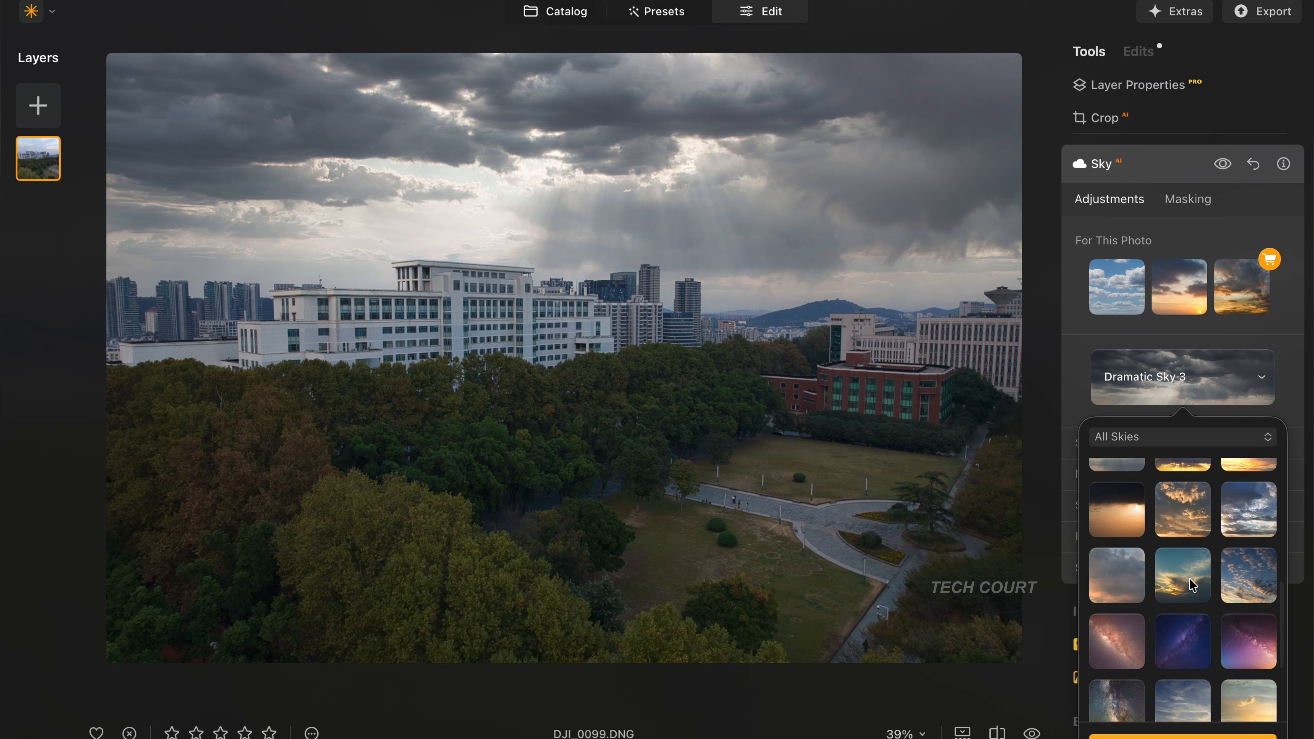
left_click(1221, 582)
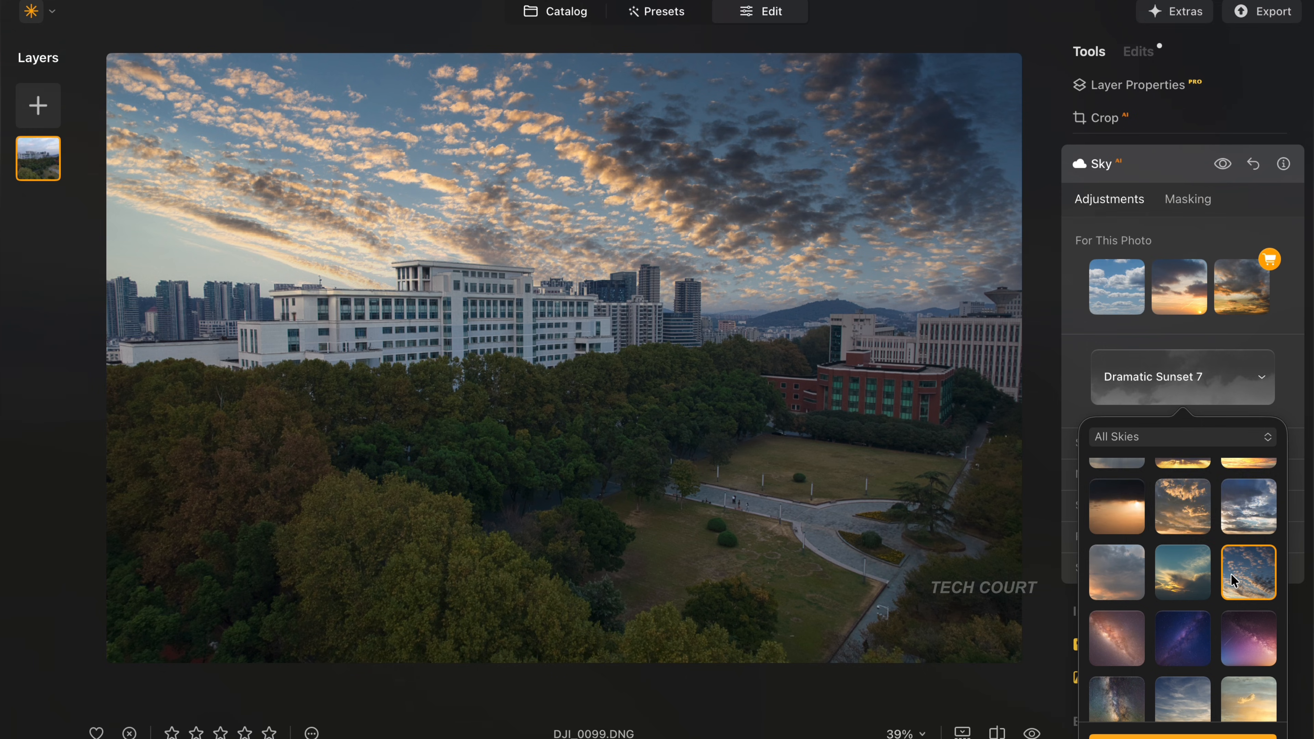
scroll(1233, 580, "up", 2)
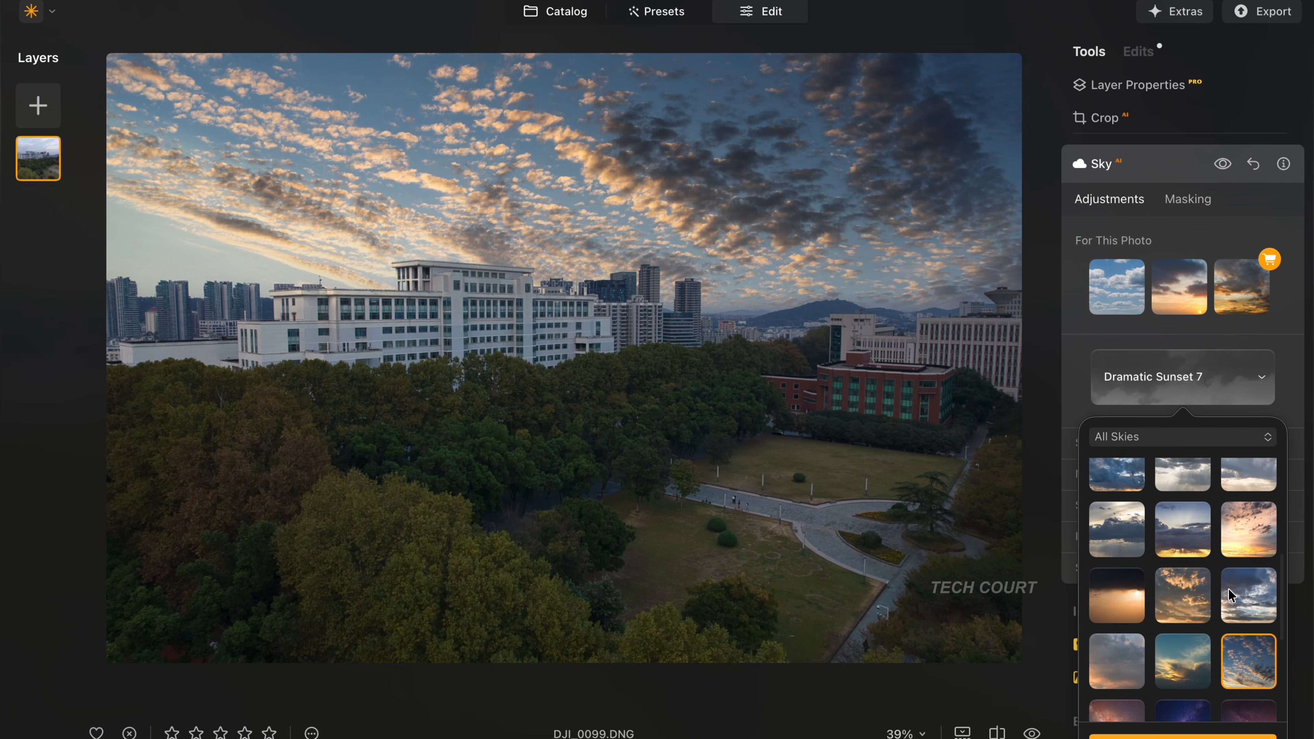
left_click(1204, 538)
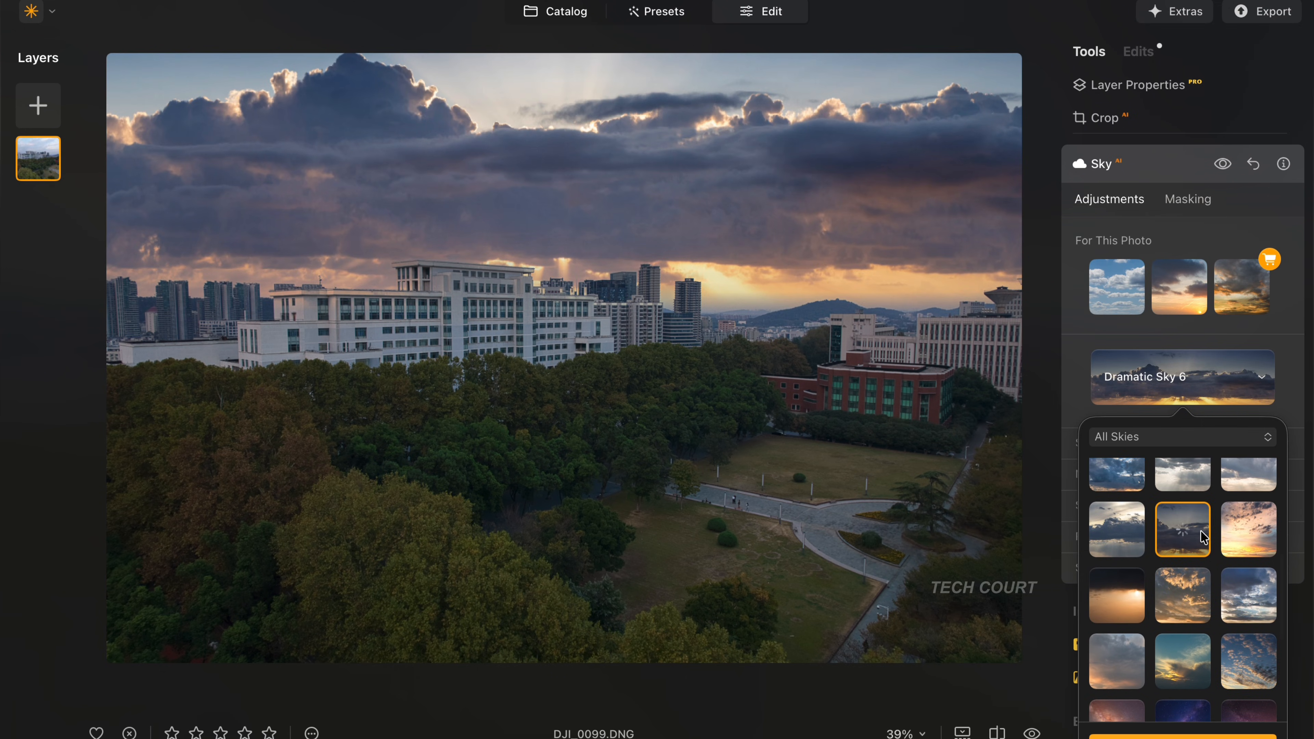
- Browse the remaining skies in the list and try Dramatic Sky 5 on the photo
scroll(1200, 549, "down", 3)
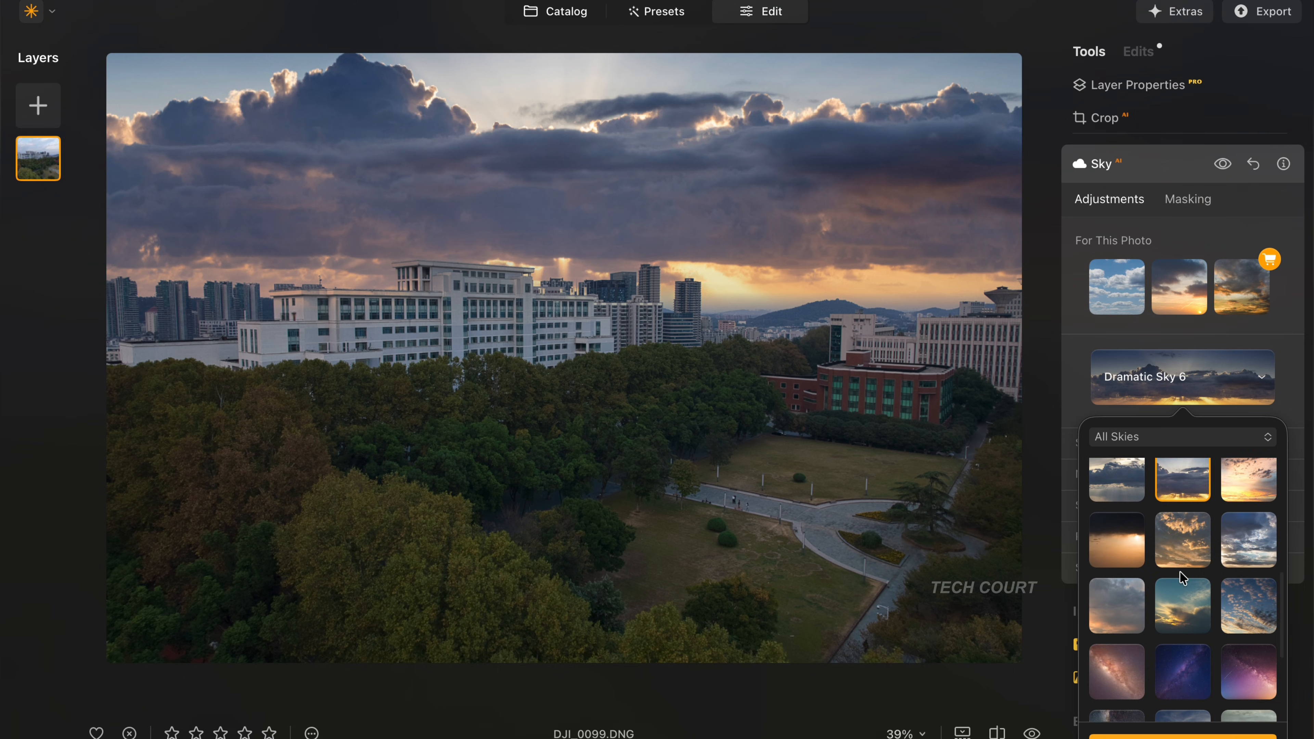
scroll(1186, 636, "down", 2)
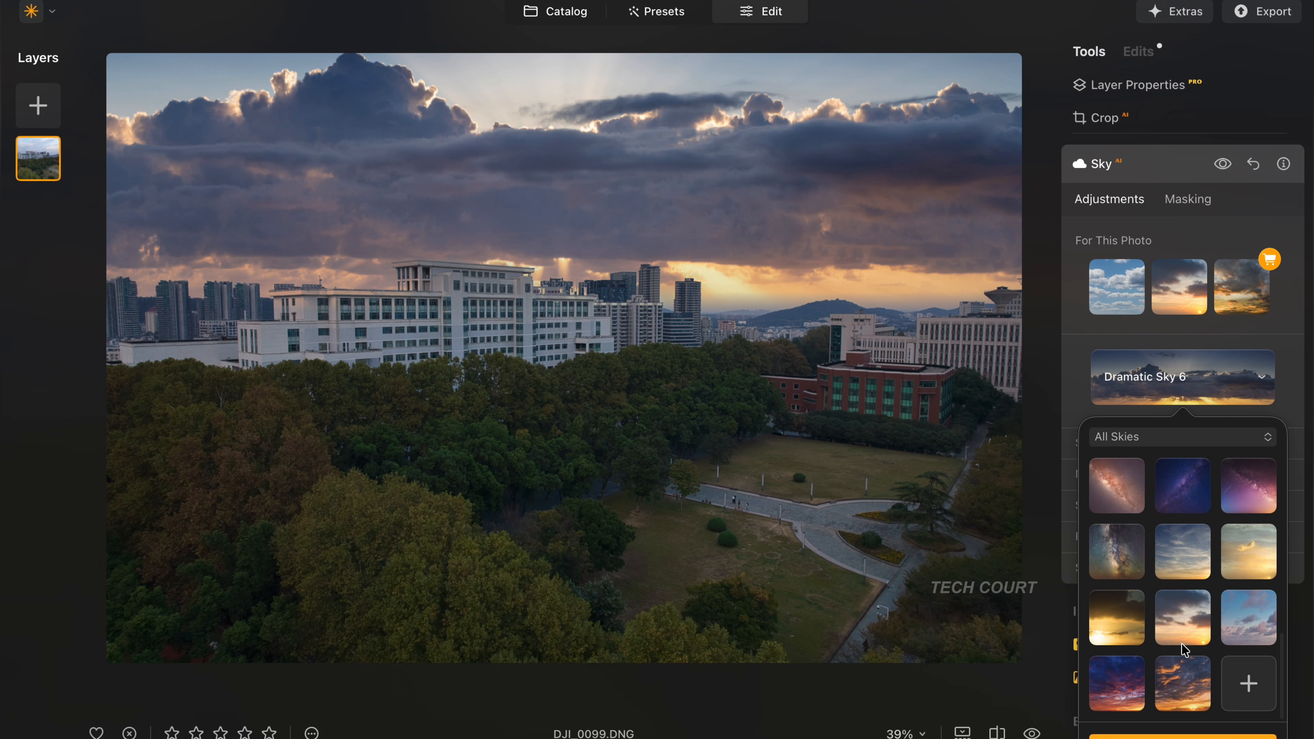
scroll(1185, 649, "up", 5)
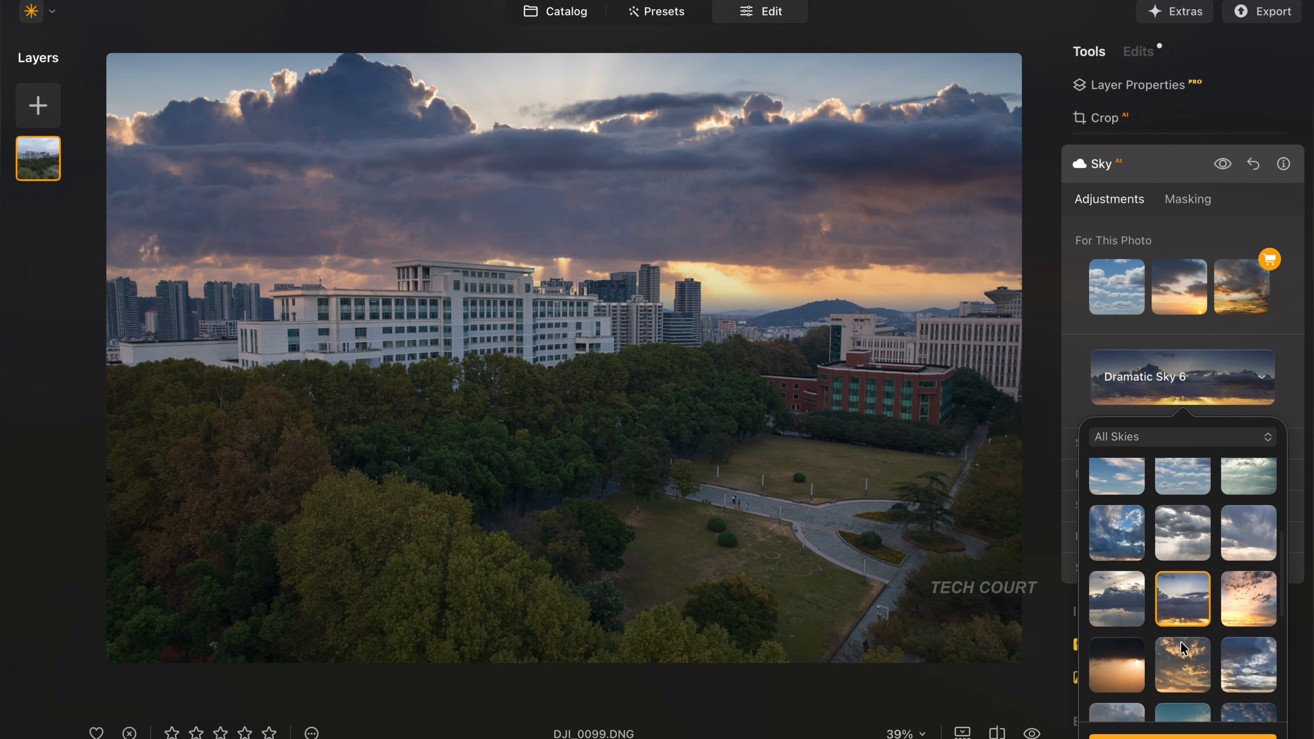
scroll(1185, 647, "down", 3)
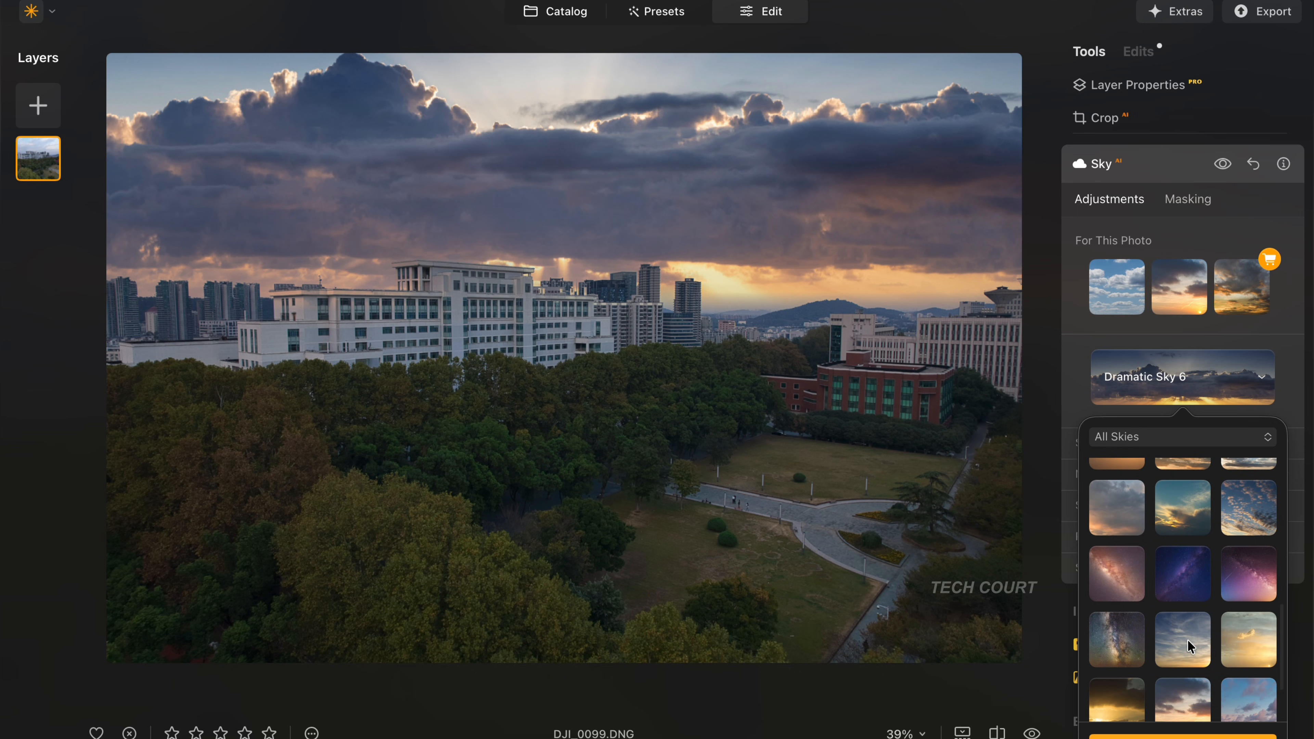
scroll(1189, 646, "up", 3)
scroll(1189, 646, "up", 1)
left_click(1141, 590)
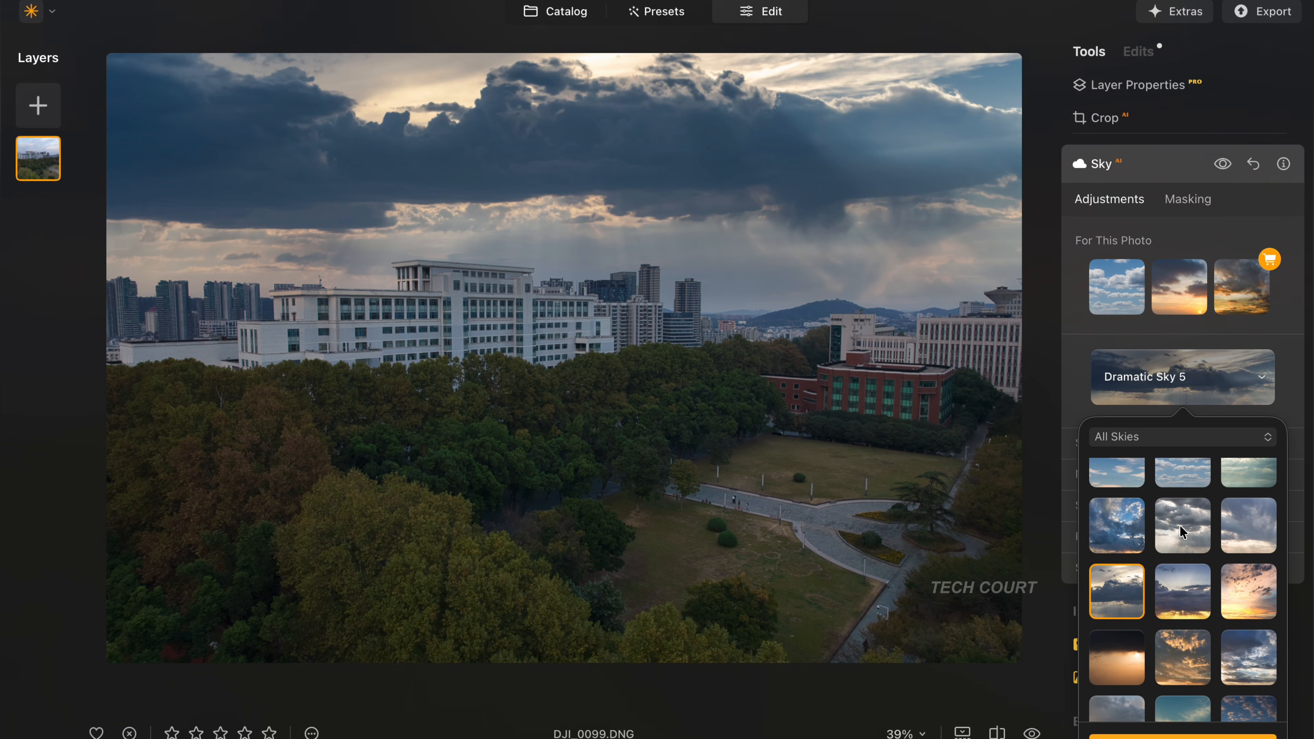
- Try the Dramatic Sunset 1 sky on the photo, followed by Blue Sky 6
left_click(1233, 591)
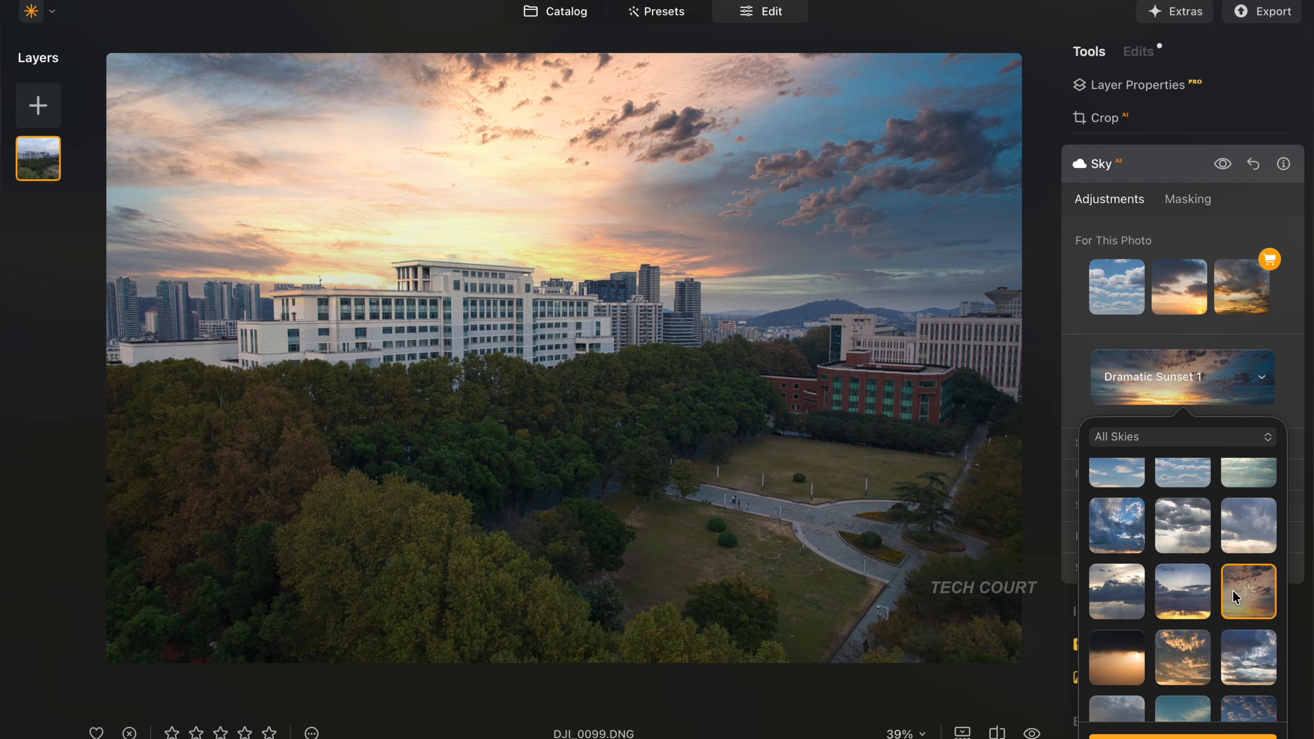
scroll(1201, 595, "up", 5)
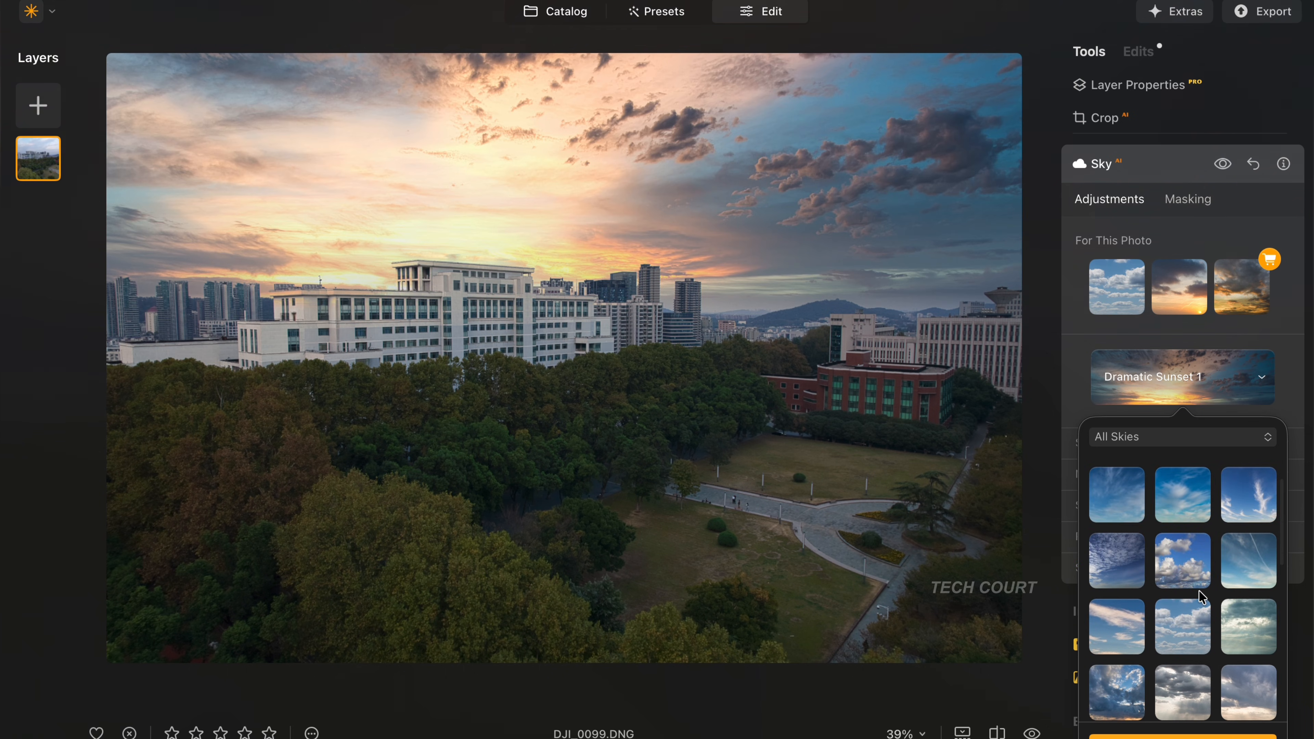
left_click(1233, 559)
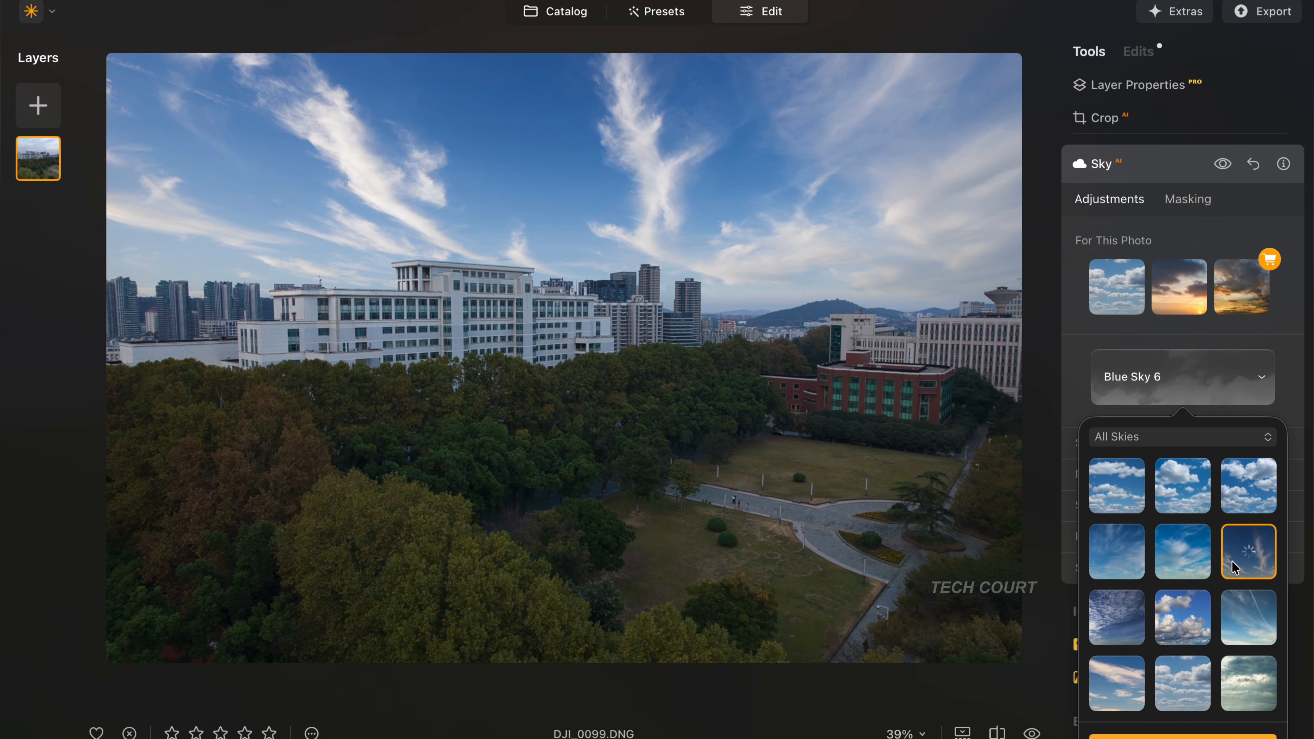
- Replace the photo's sky with Sunset 1 and check the building edges at 100% zoom
scroll(1211, 595, "down", 5)
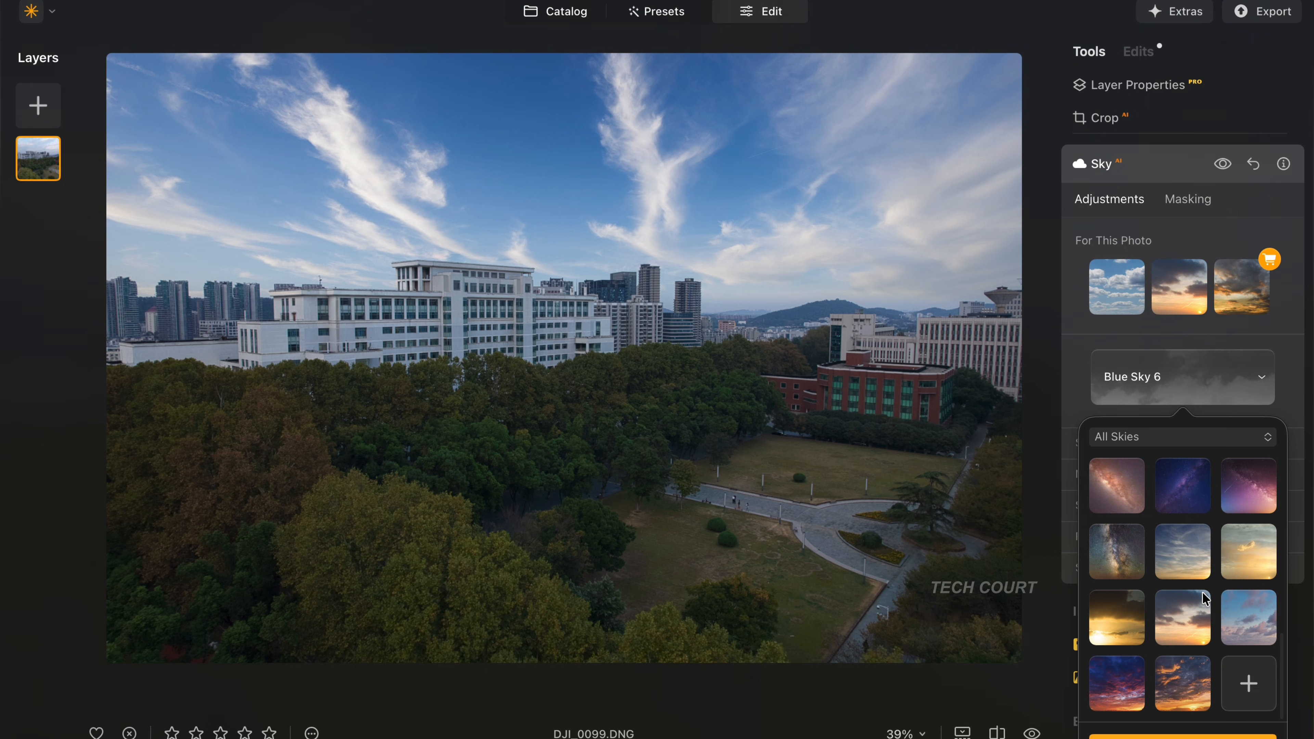
left_click(1172, 561)
left_click(579, 314)
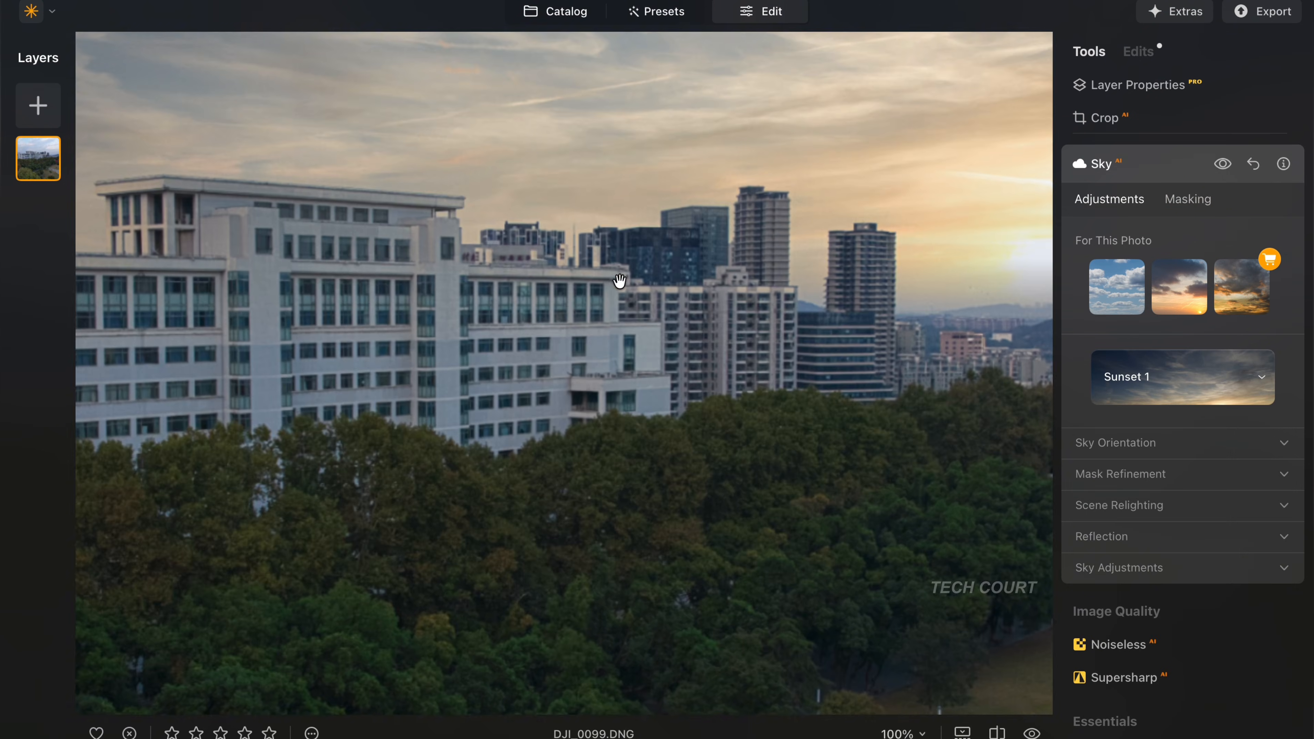
left_click_drag(648, 289, 737, 350)
left_click(718, 331)
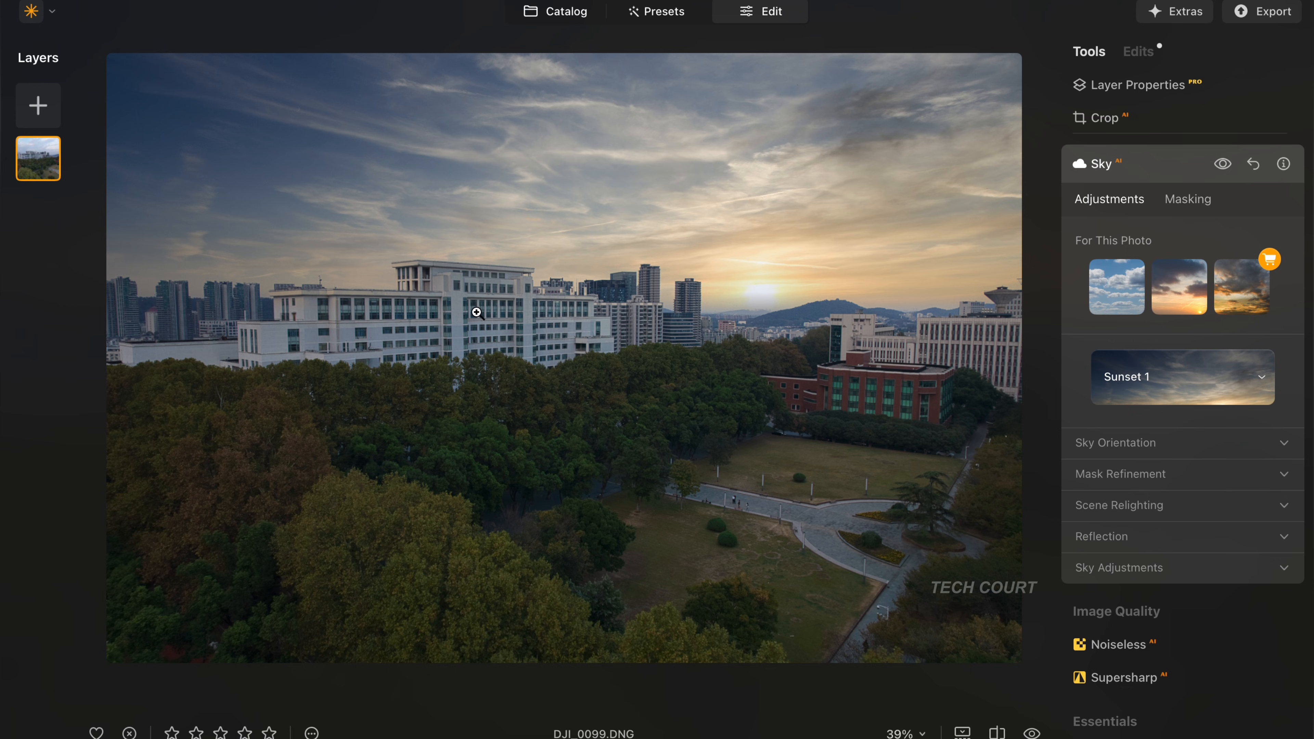
- Open the sports field photo DJI_0087.DNG from the catalog, check its detail up close, and switch it to editing
scroll(881, 563, "down", 5)
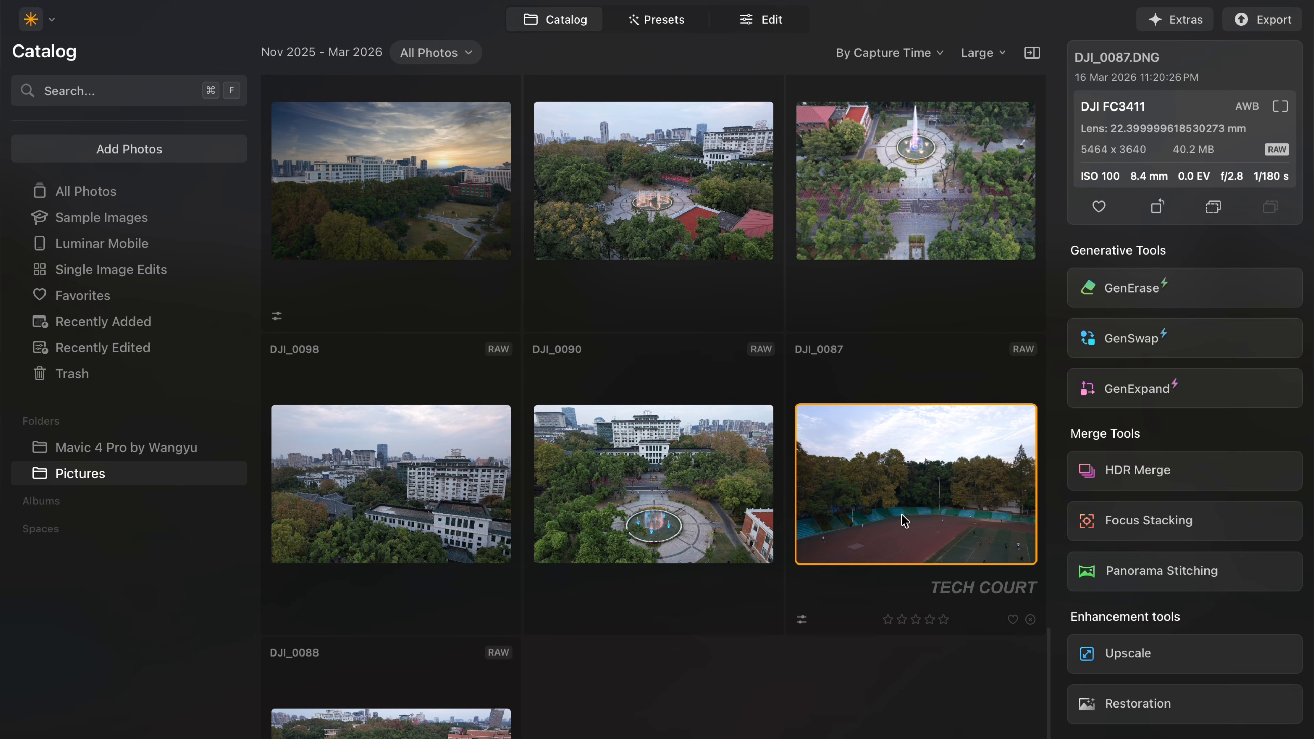
double_click(904, 511)
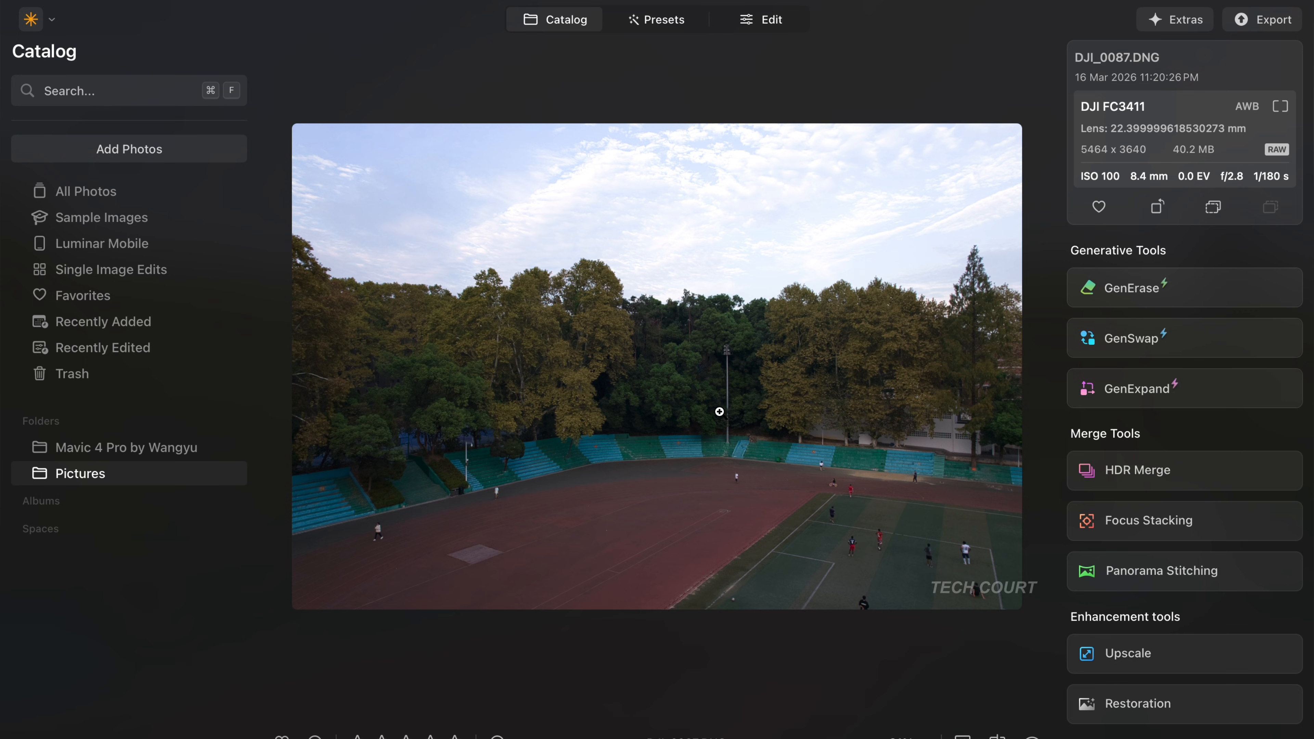
left_click(653, 396)
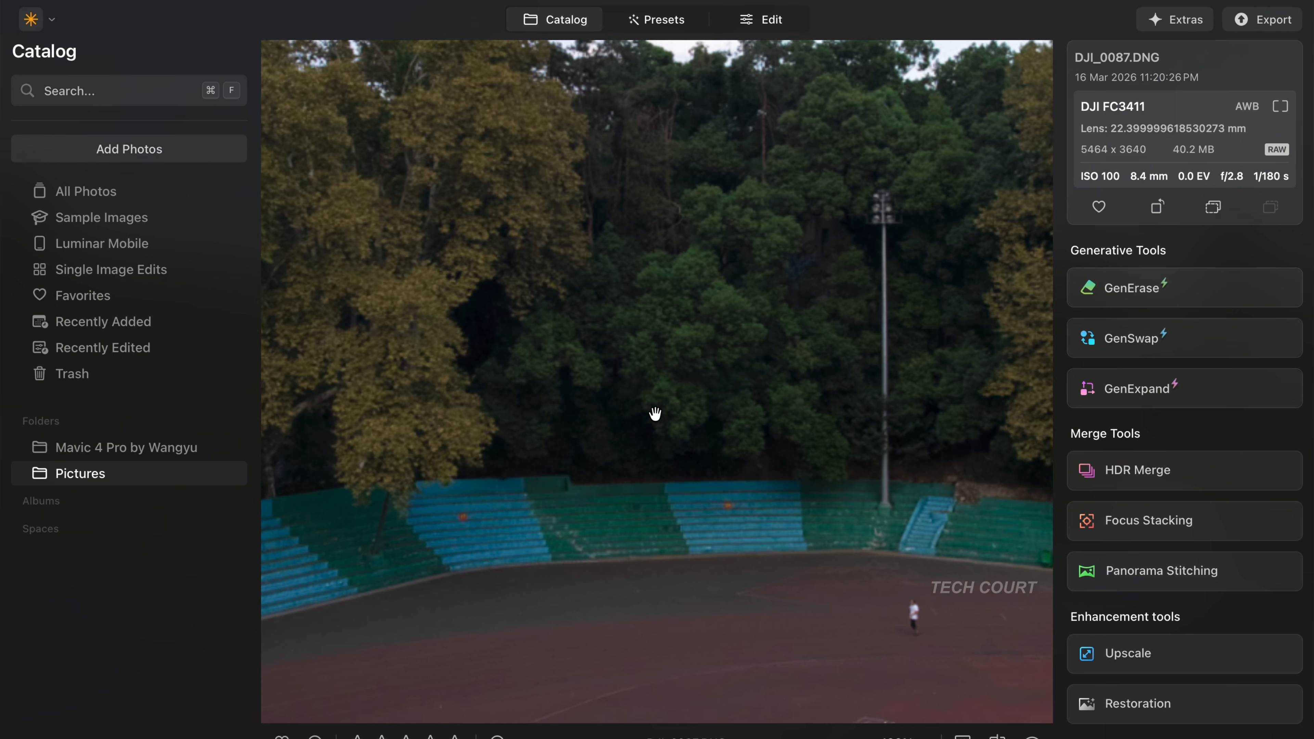
left_click(654, 413)
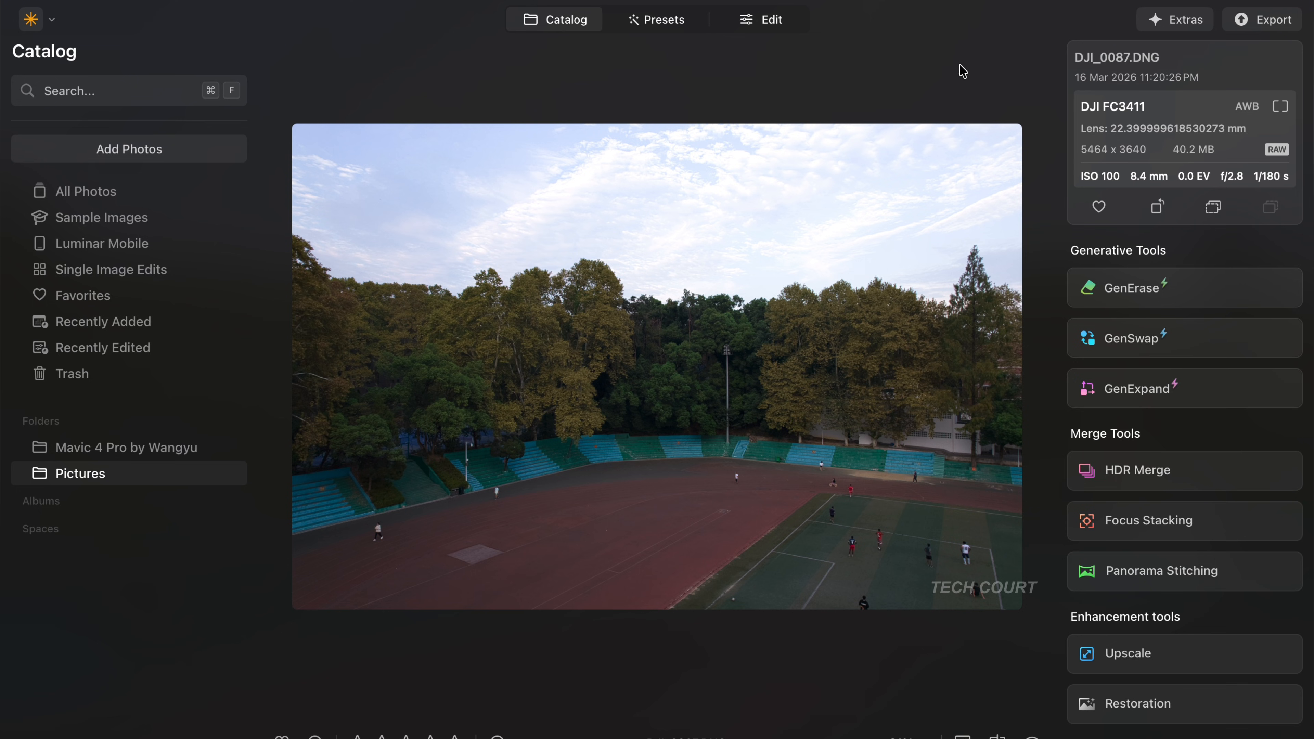
left_click(761, 19)
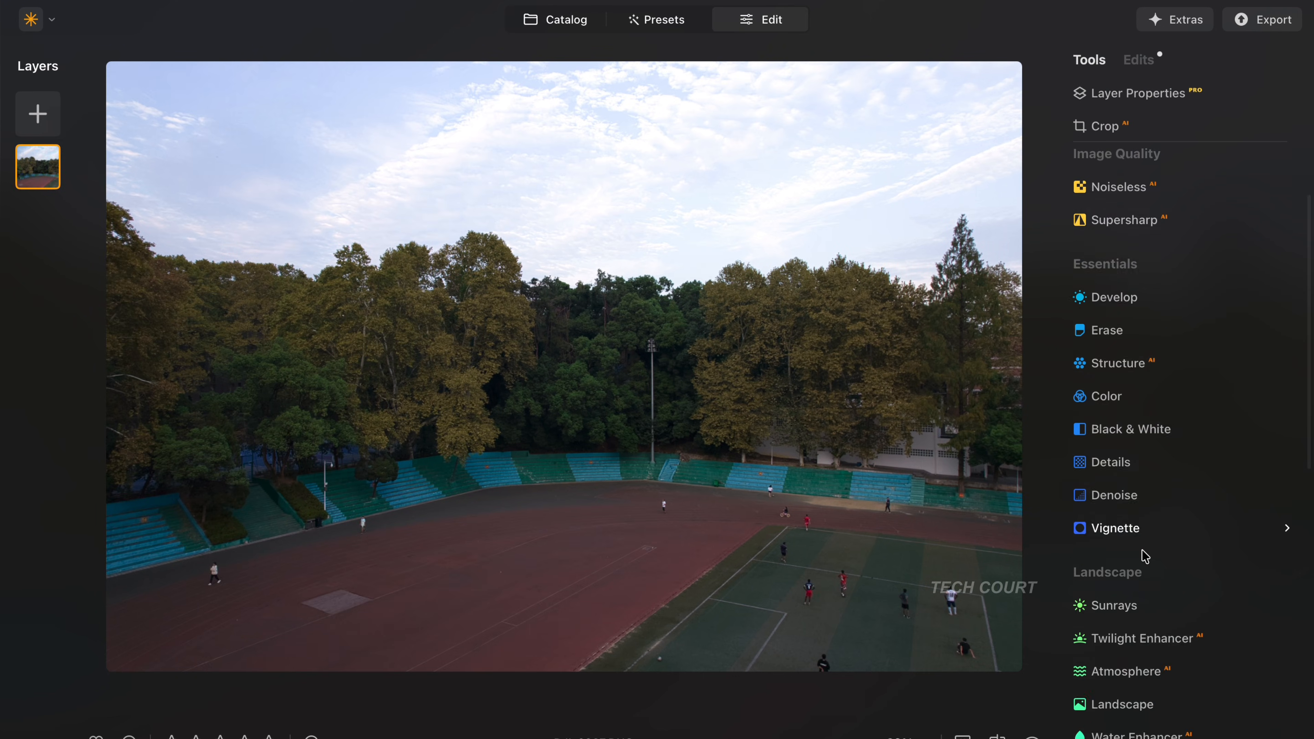
- Look through the landscape and creative tools and inspect the trees behind the sports field at 100% zoom
scroll(1144, 554, "down", 6)
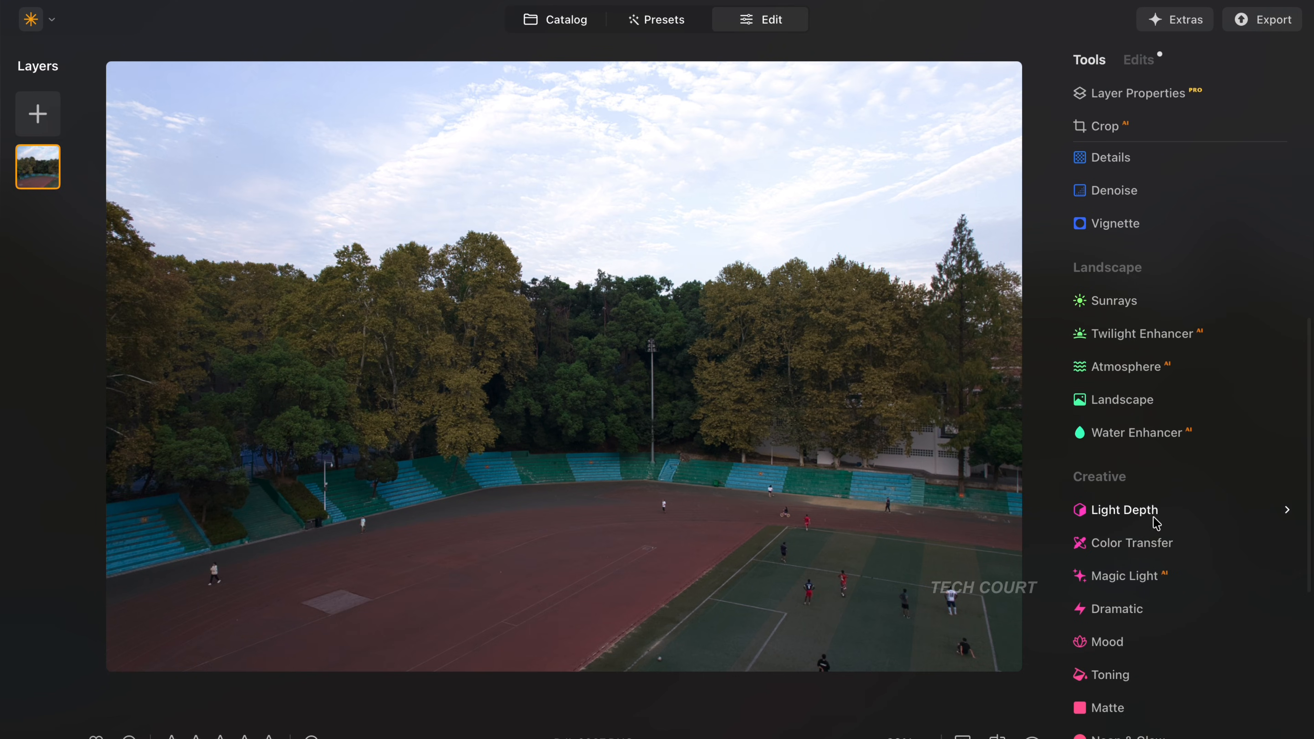
left_click(589, 311)
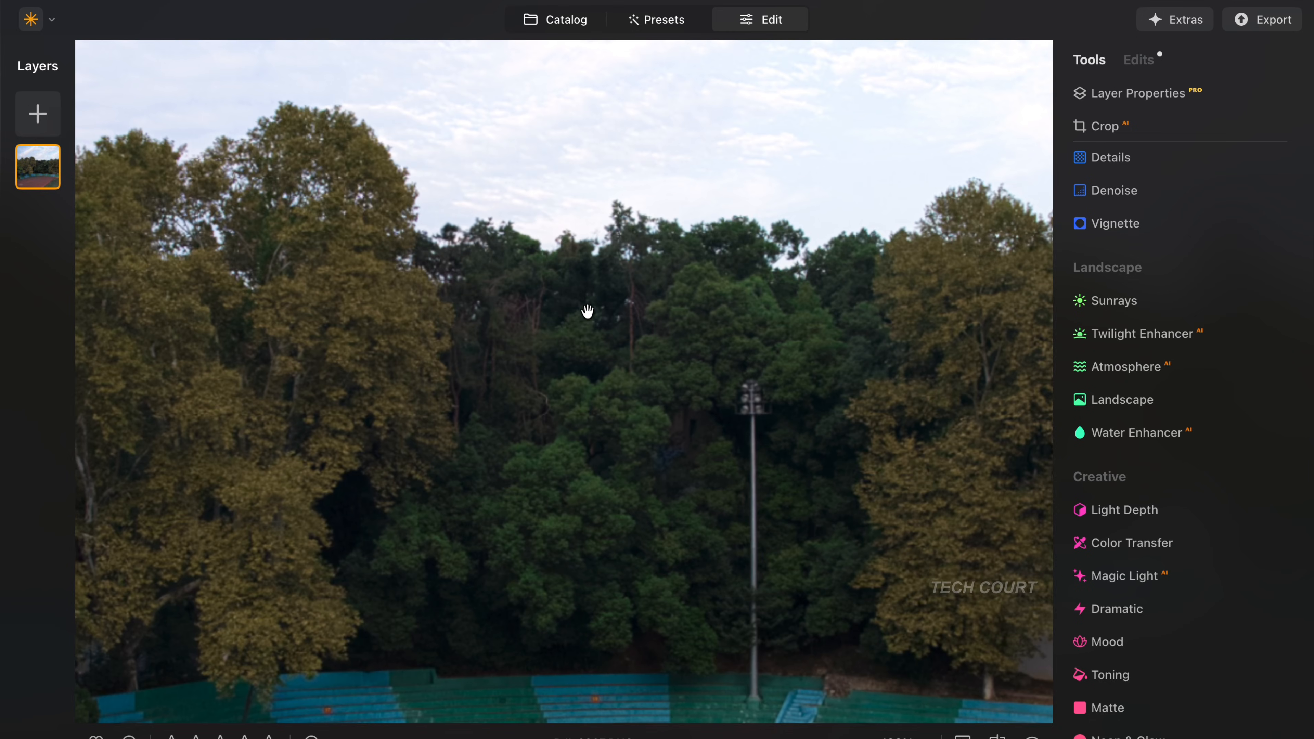
left_click(588, 326)
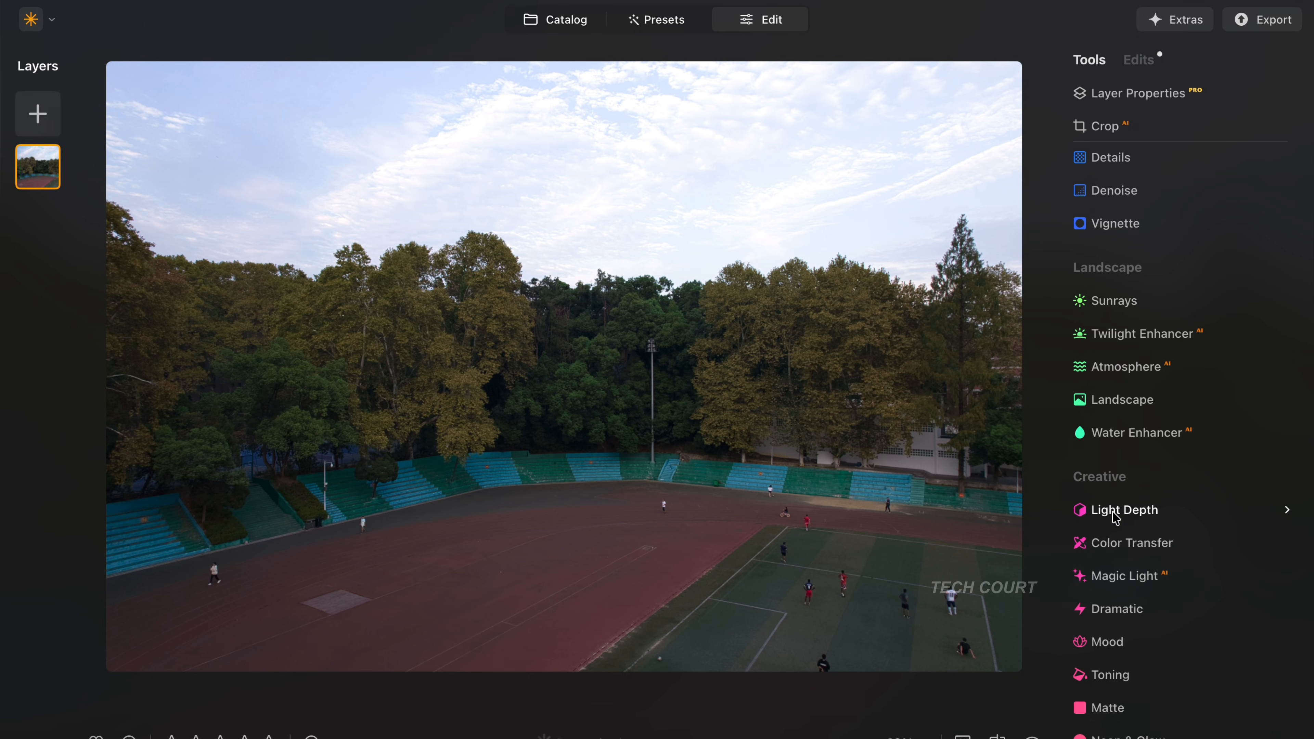
- Try a Light Depth amount of 20 on the sports field photo and shift the depth point slightly farther into the scene
left_click(1161, 513)
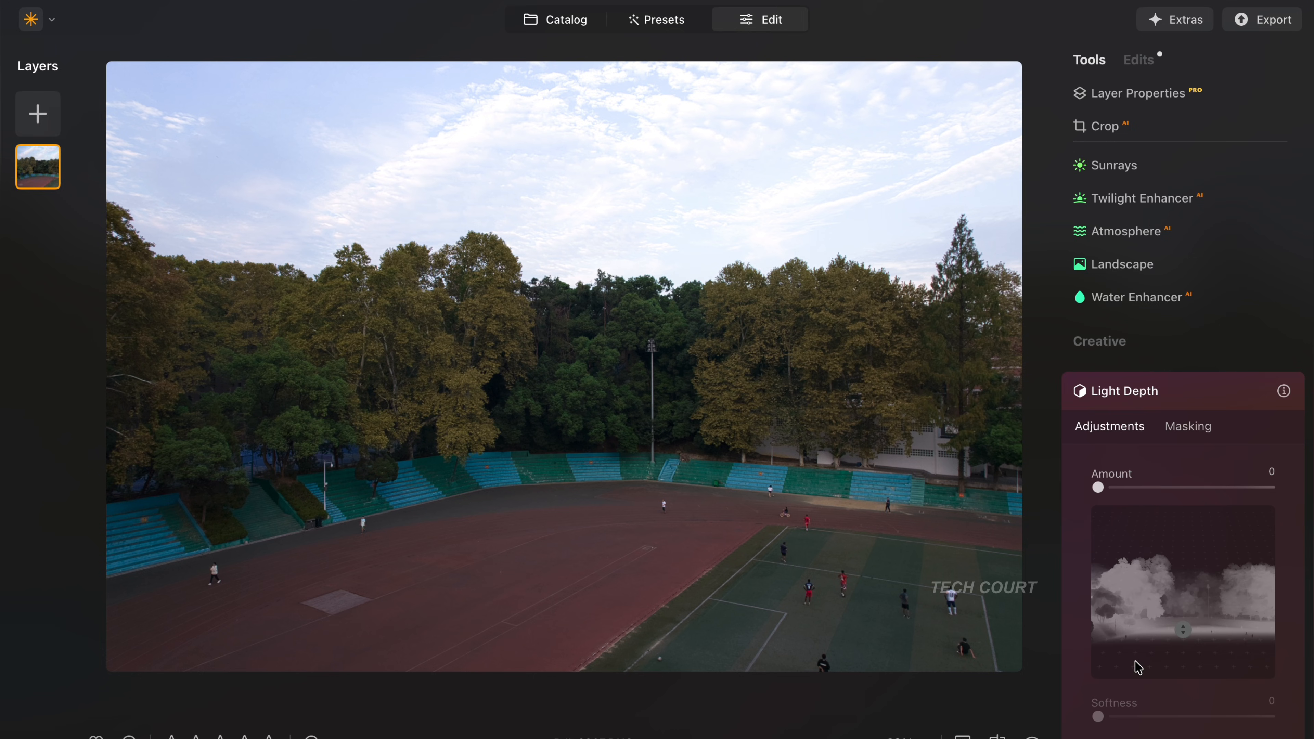
left_click_drag(1098, 489, 1134, 494)
mouse_move(1165, 621)
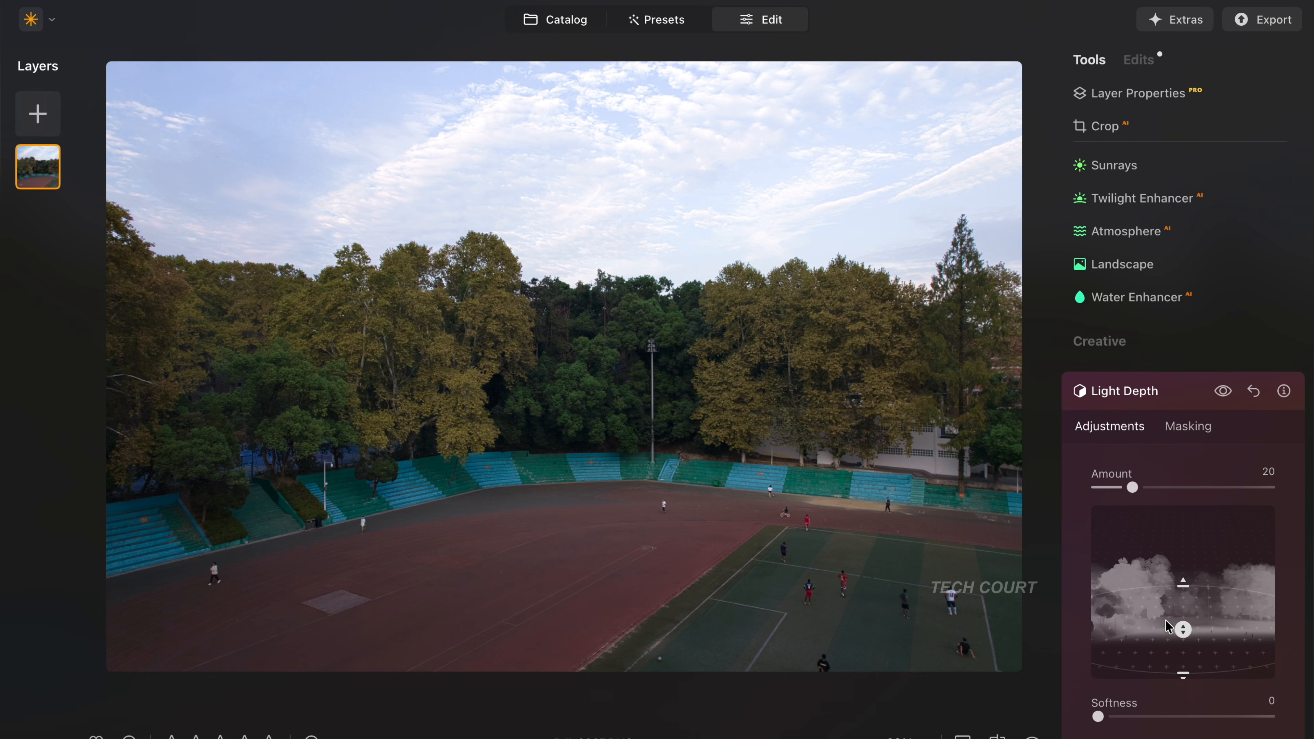
mouse_move(1180, 627)
left_mouse_down()
mouse_move(1180, 648)
mouse_move(1180, 598)
mouse_move(1175, 651)
mouse_move(1170, 620)
left_mouse_up()
scroll(609, 433, "up", 5)
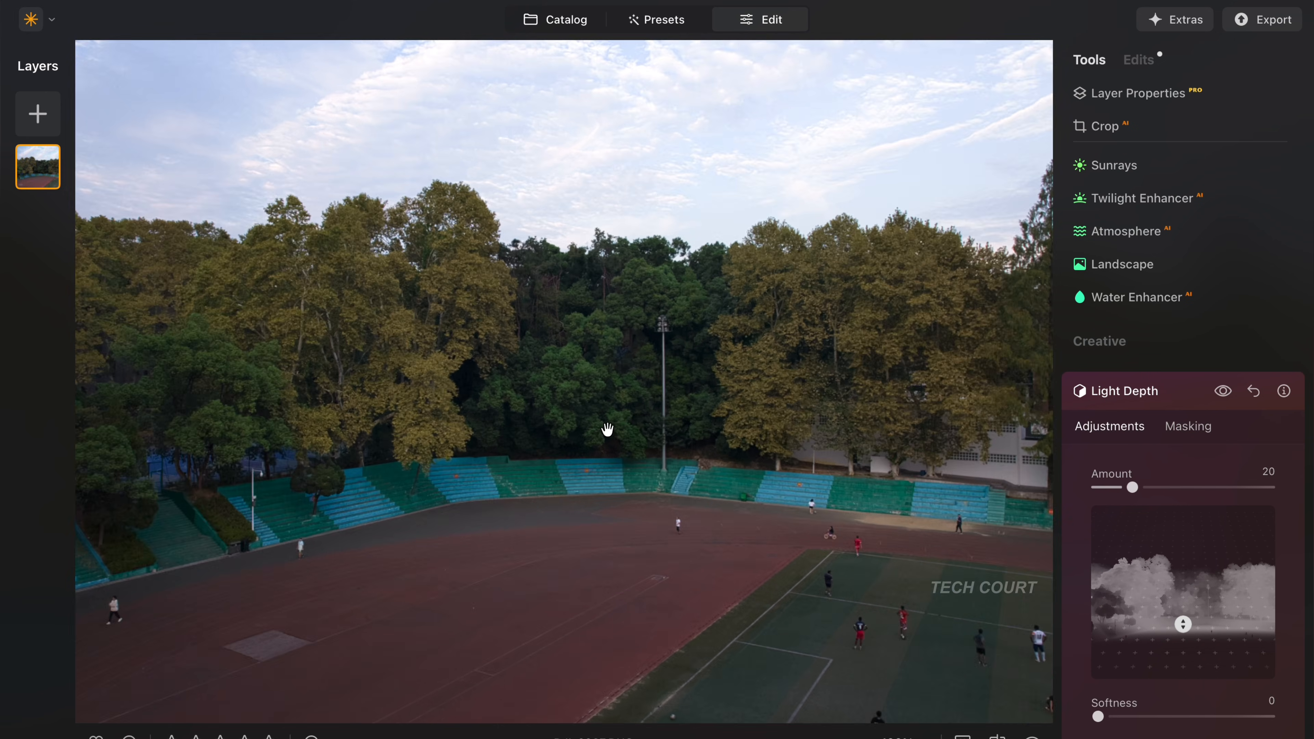
scroll(607, 430, "down", 5)
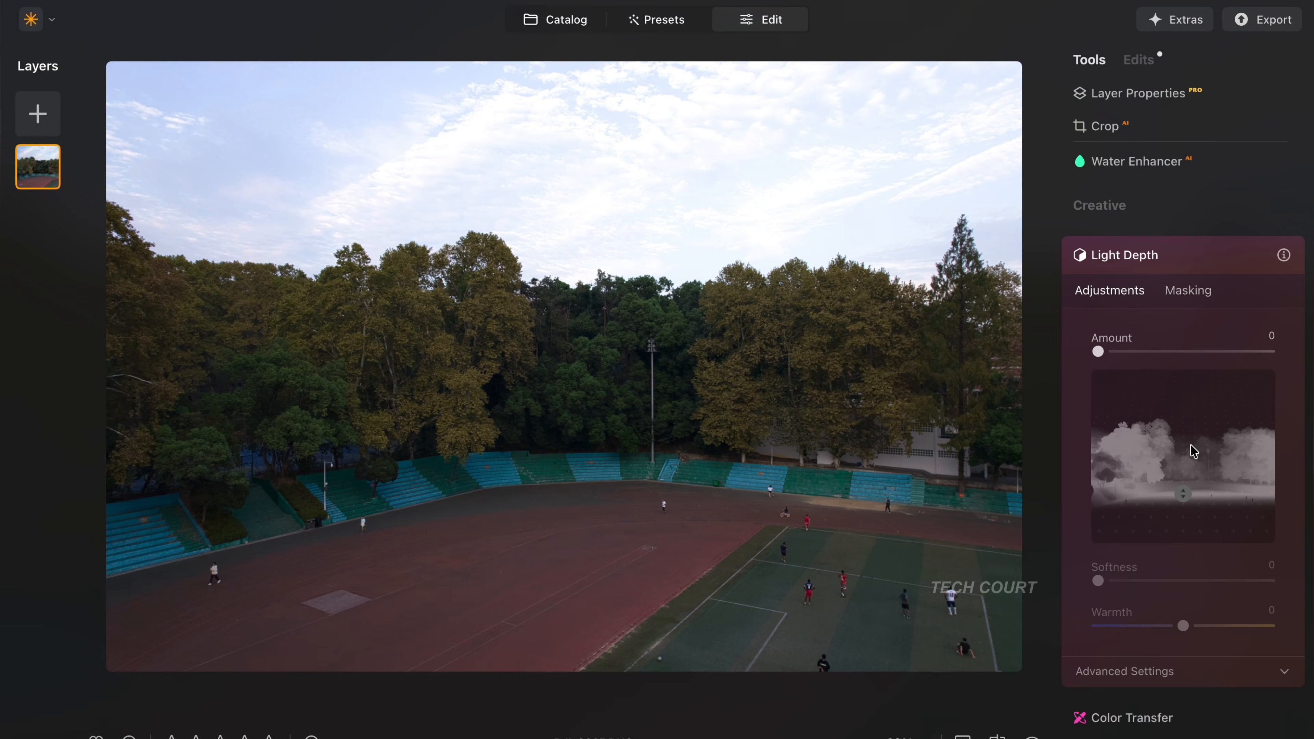
- Mask the Light Depth effect onto the trees behind the sports field using AI Object Select
left_click(1191, 293)
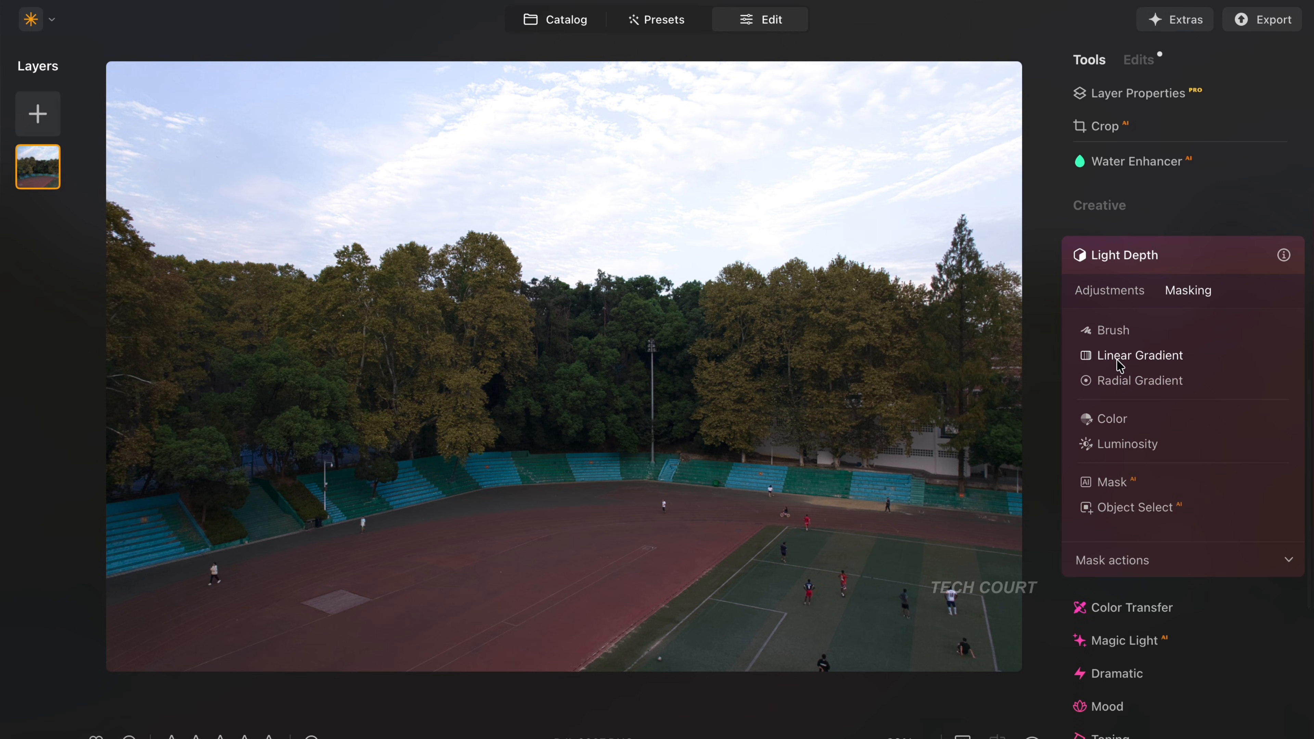
scroll(1117, 470, "down", 3)
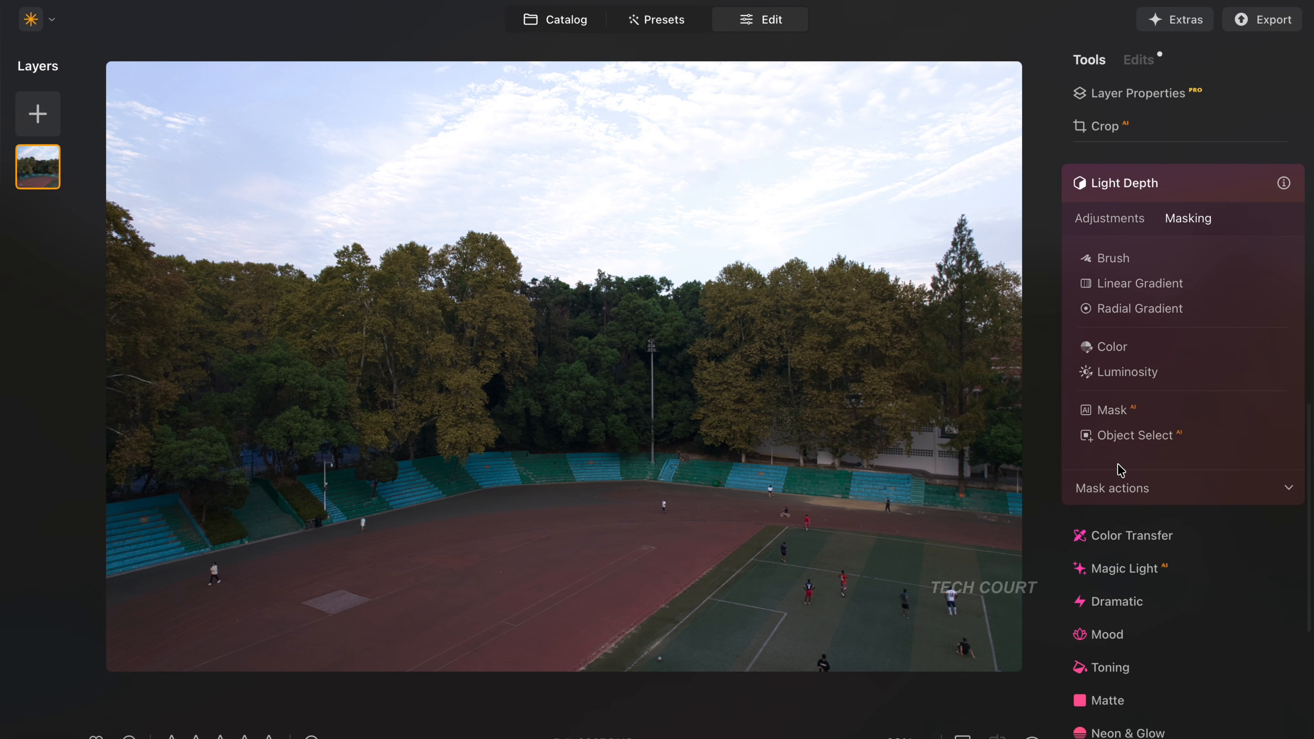
left_click(1146, 436)
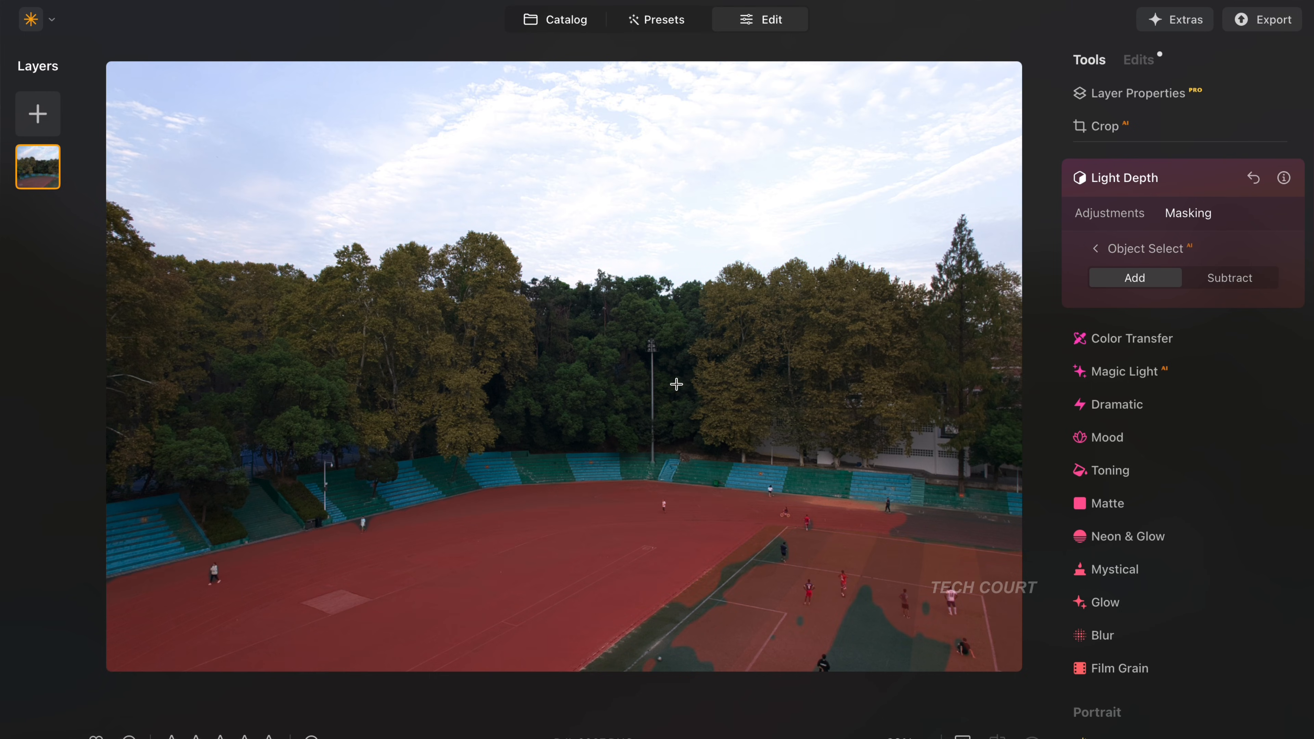
left_click(813, 353)
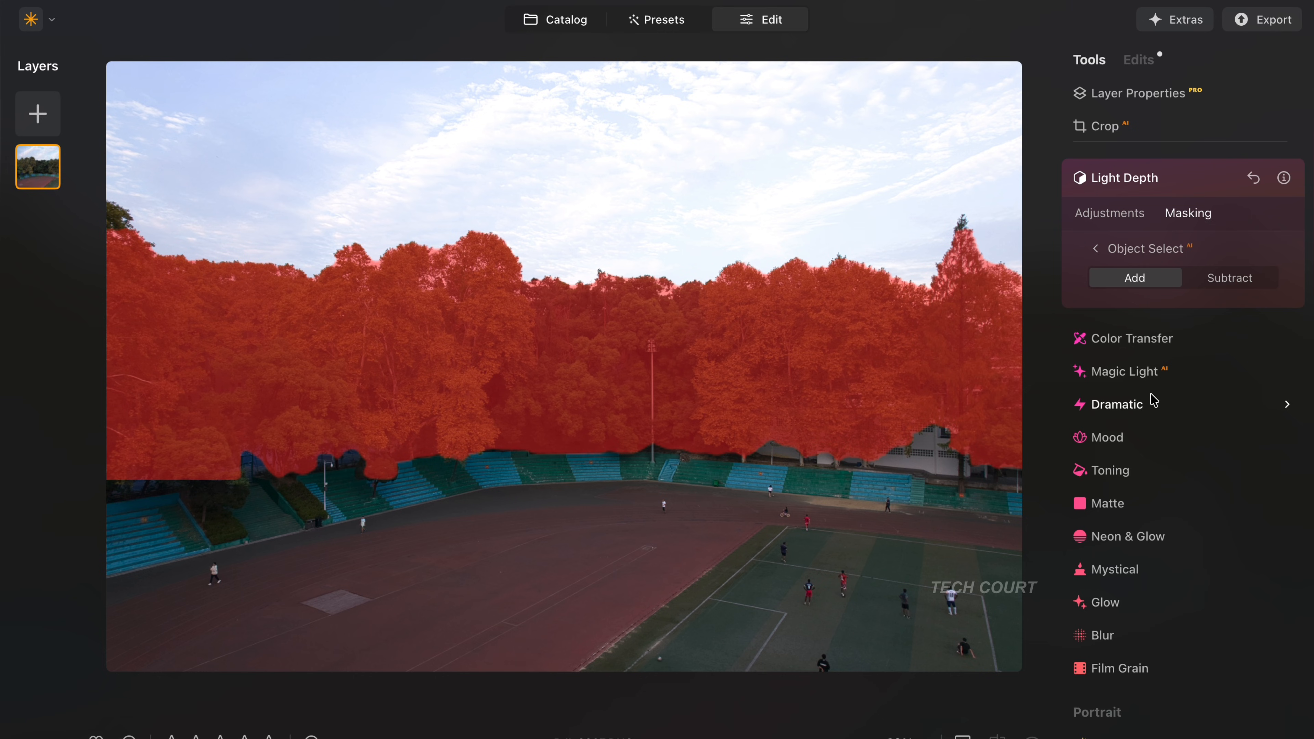
left_click(1130, 219)
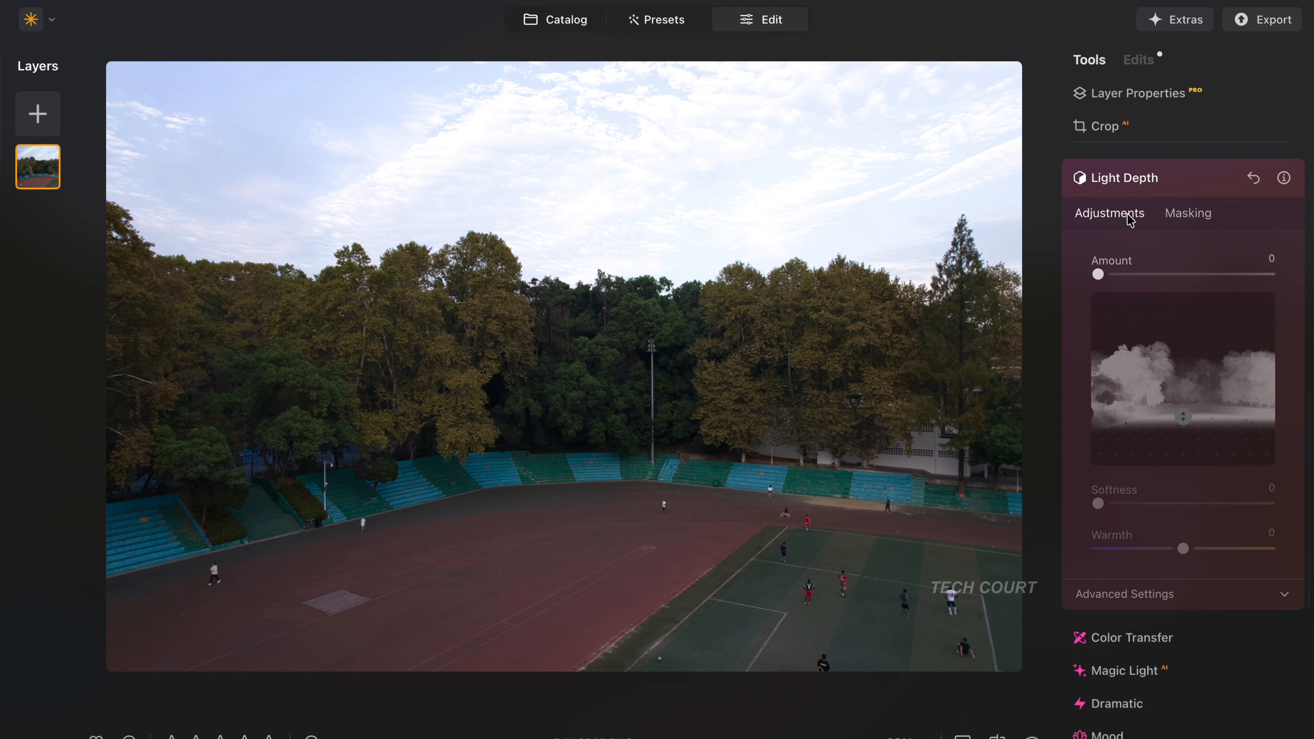
left_click(1185, 220)
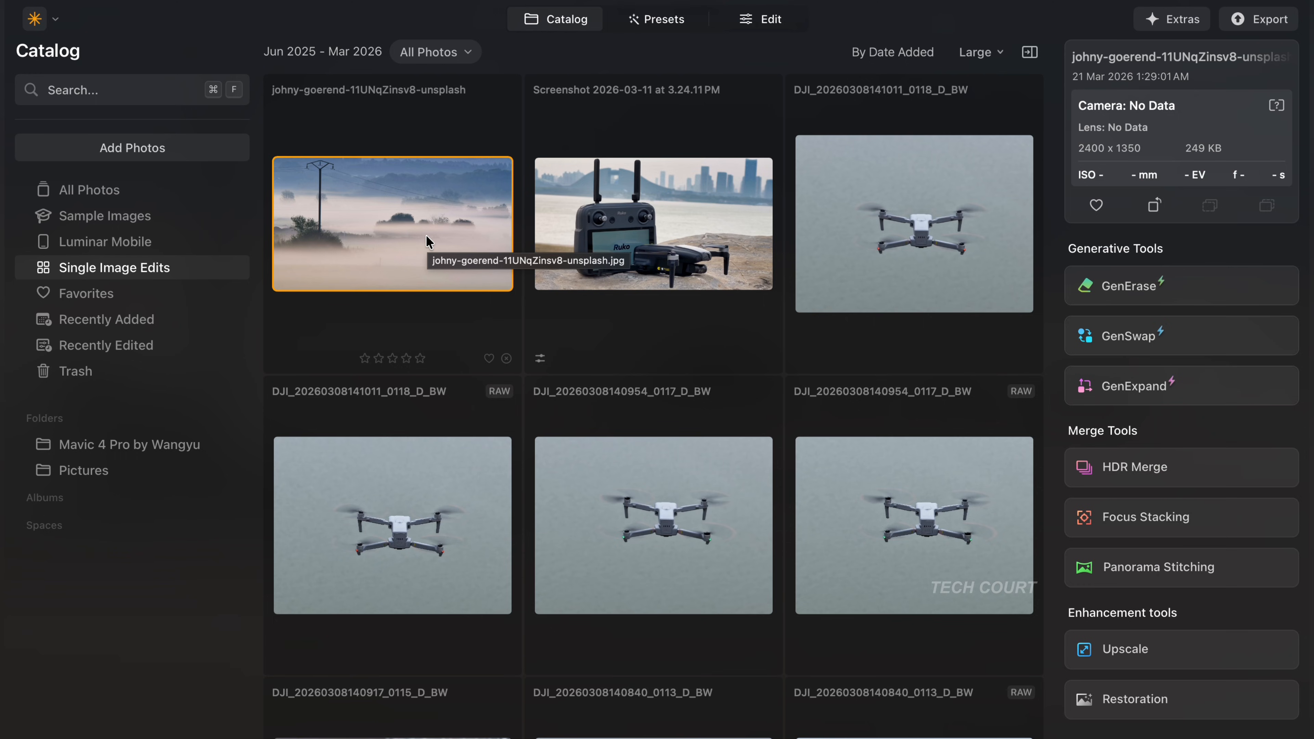
- Open the misty landscape photo with the power pole from Single Image Edits and switch it to editing
double_click(426, 234)
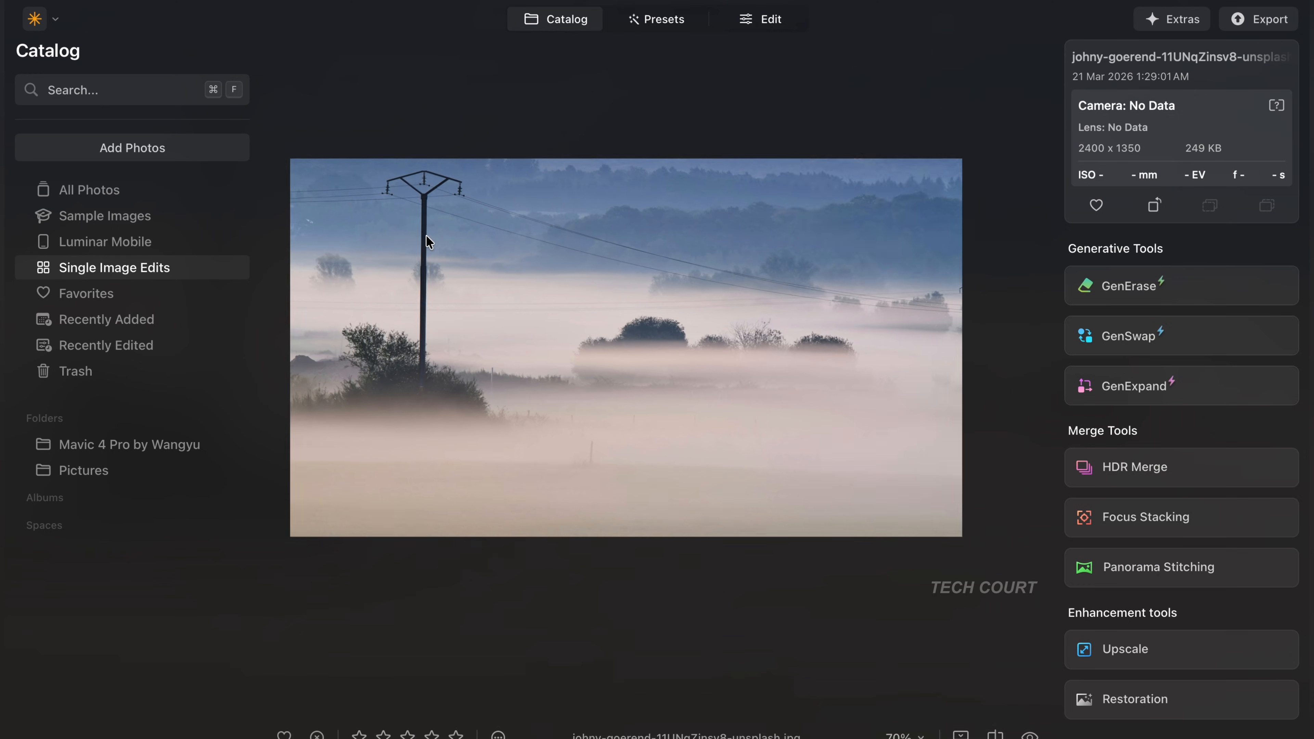
scroll(613, 332, "up", 5)
scroll(612, 332, "down", 5)
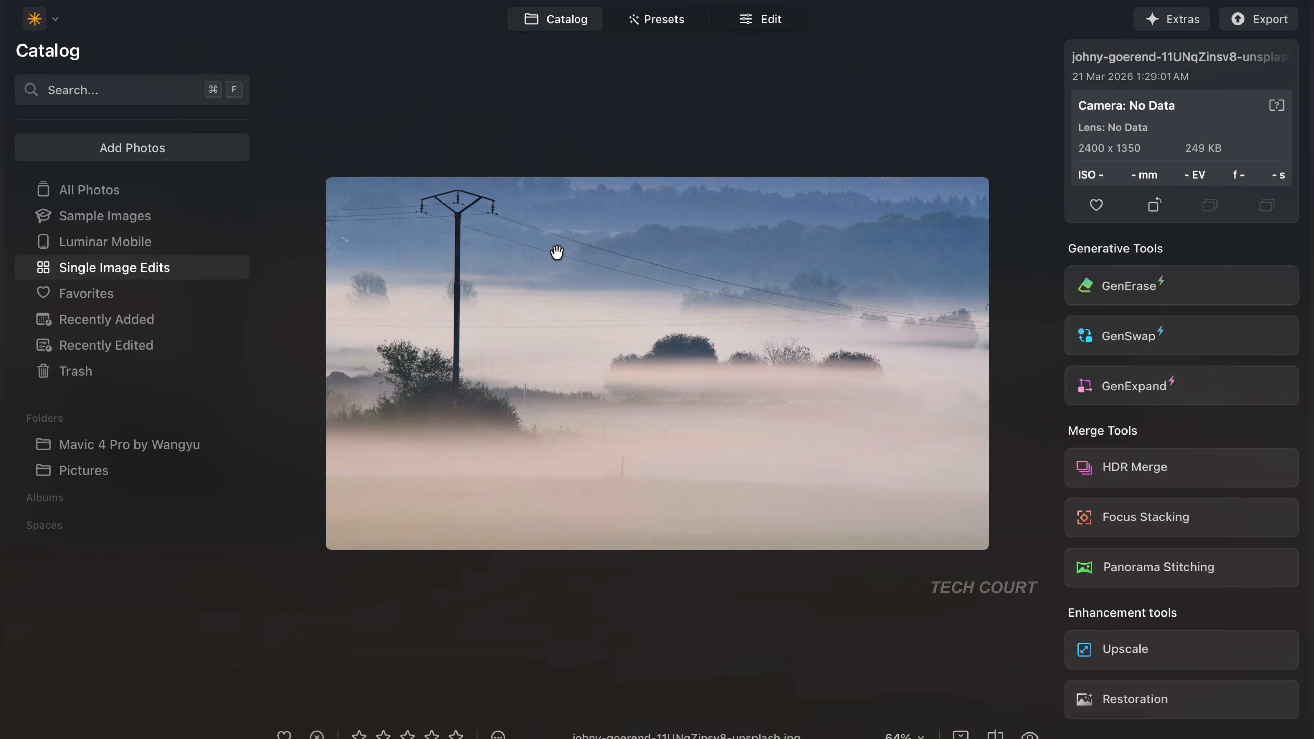
scroll(709, 299, "up", 1)
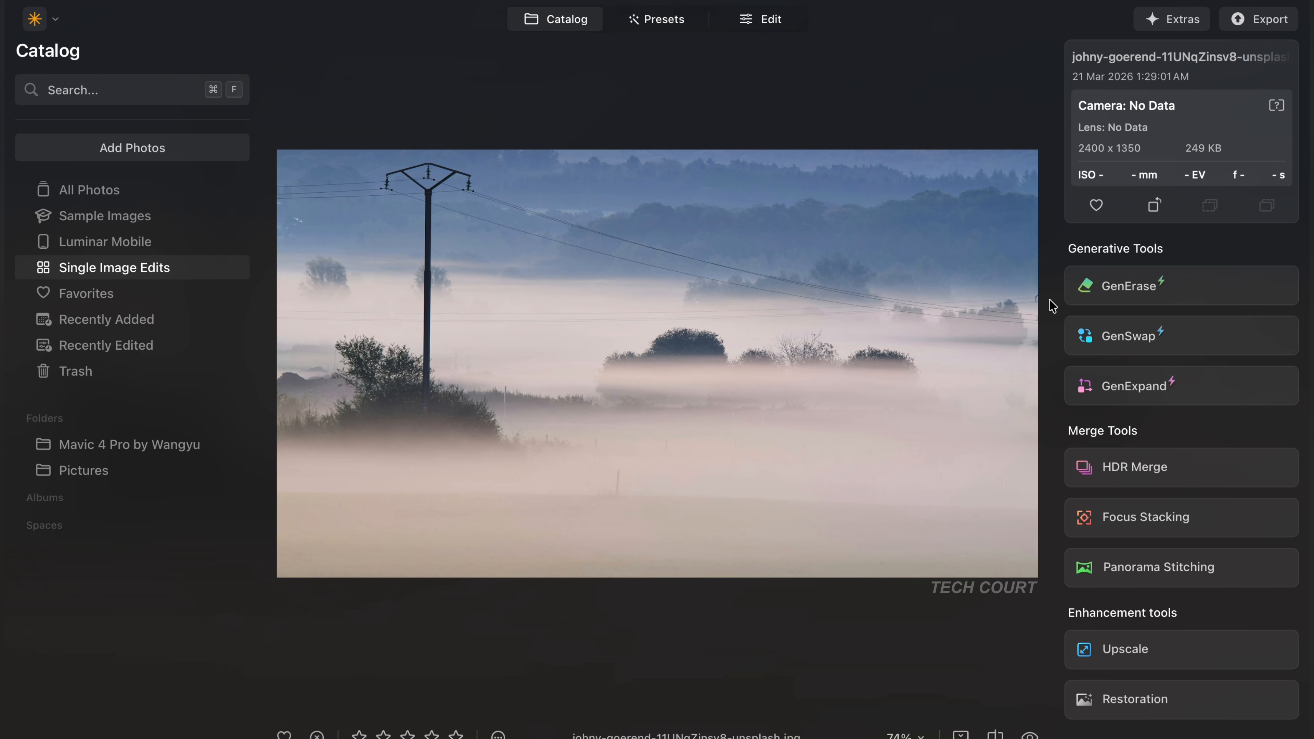
left_click(760, 19)
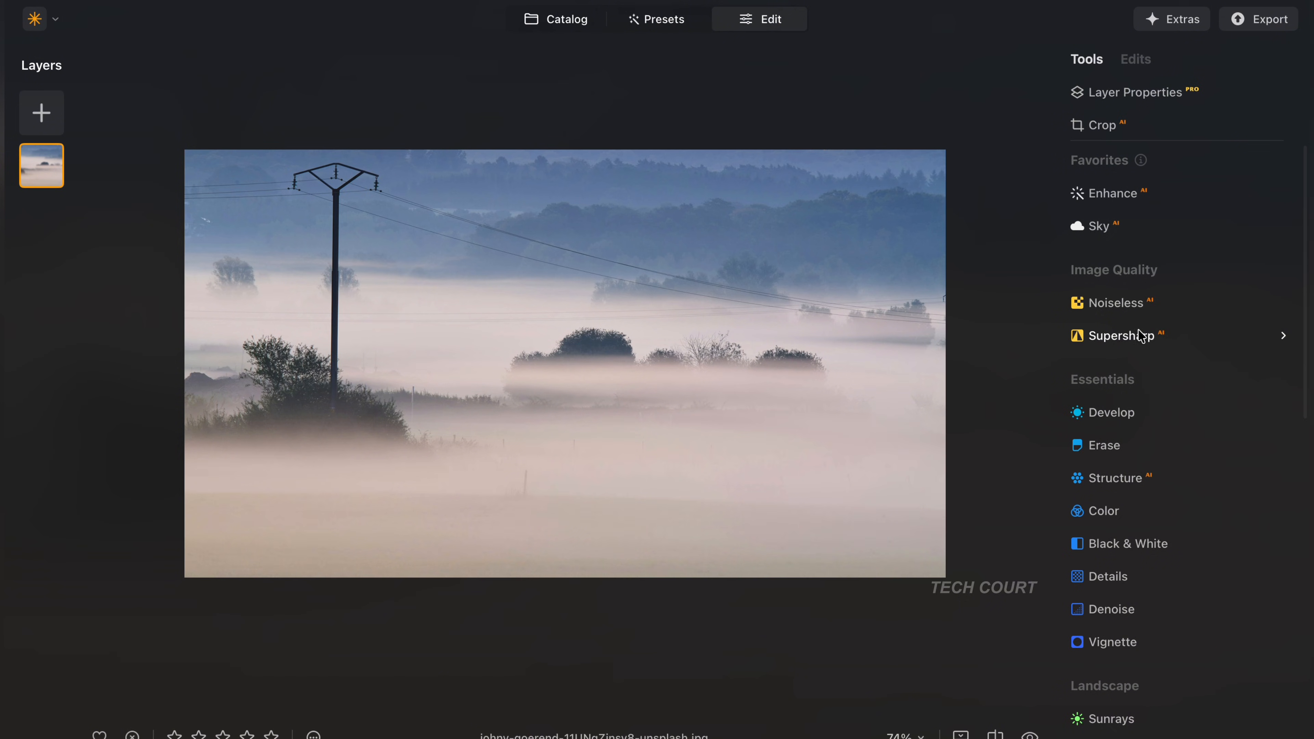
- Remove the powerlines from the misty landscape with the Erase tool's object removal and compare before and after
left_click(1105, 445)
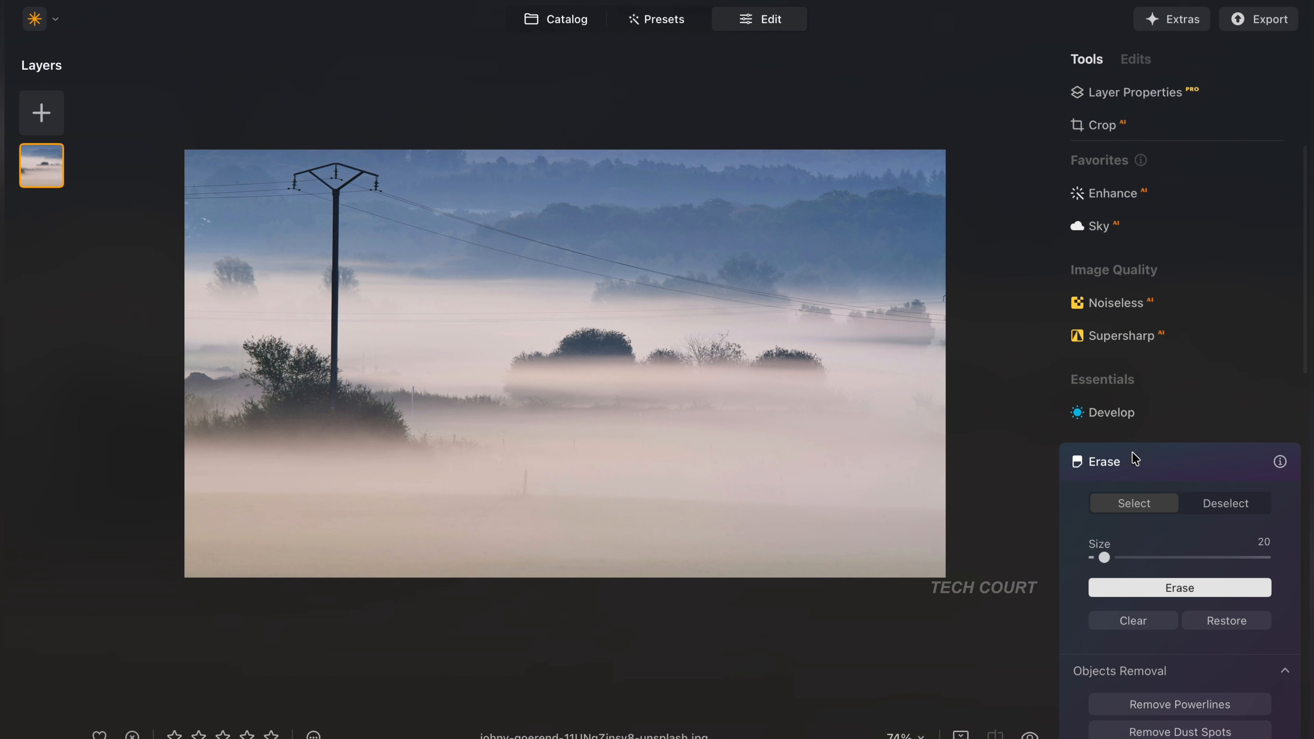
scroll(1194, 601, "down", 2)
left_click(1193, 668)
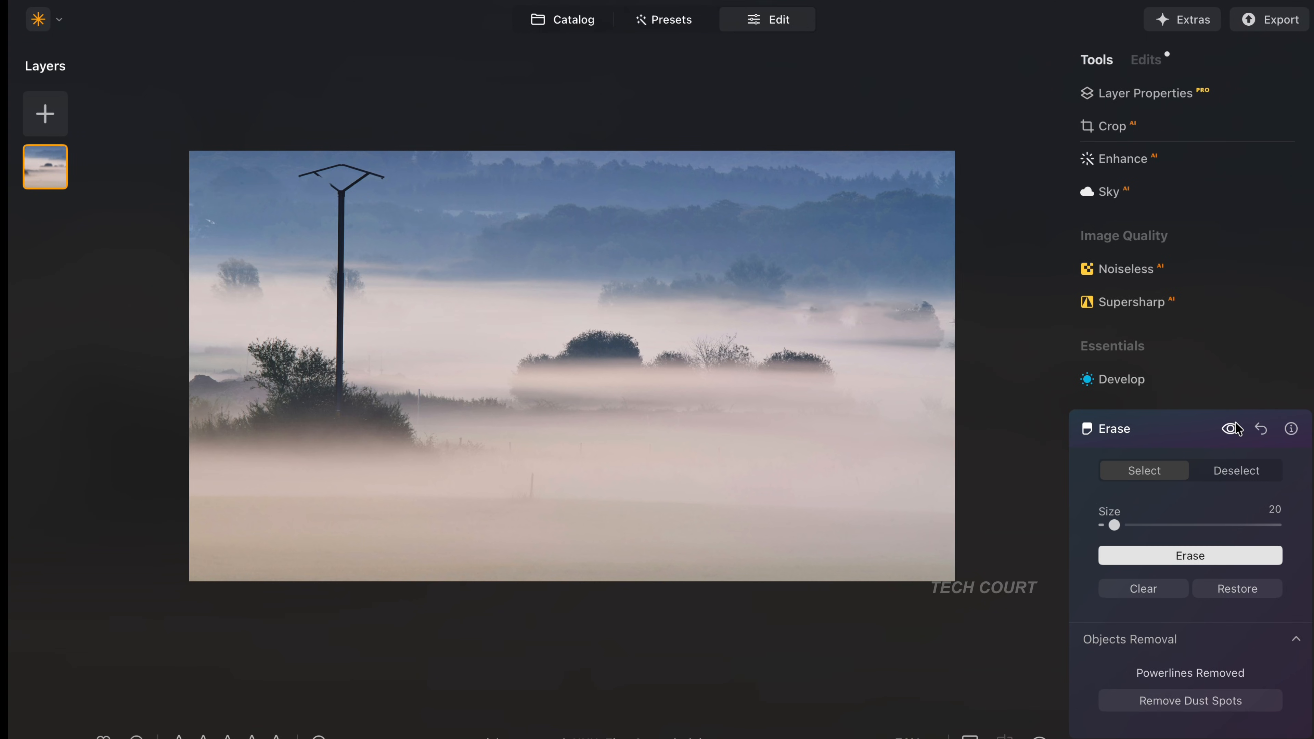
left_click(1236, 423)
left_click(1235, 428)
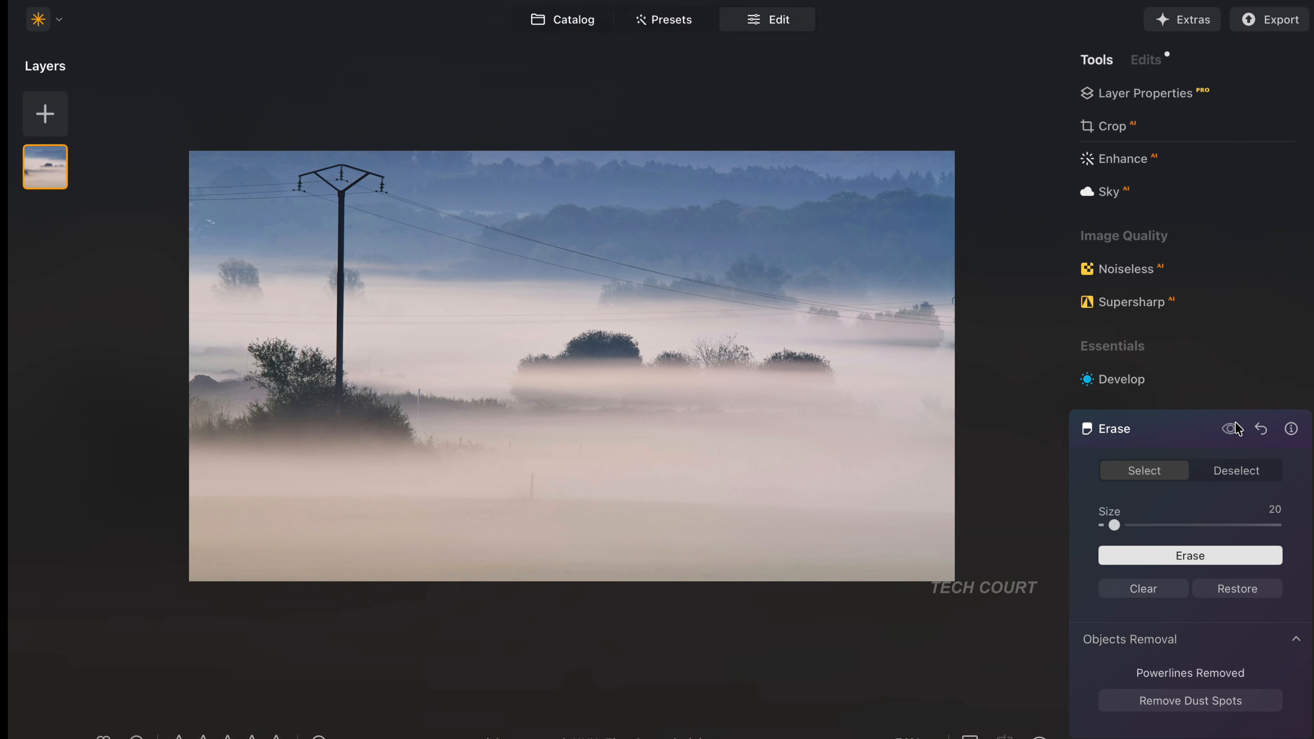
left_click(1235, 428)
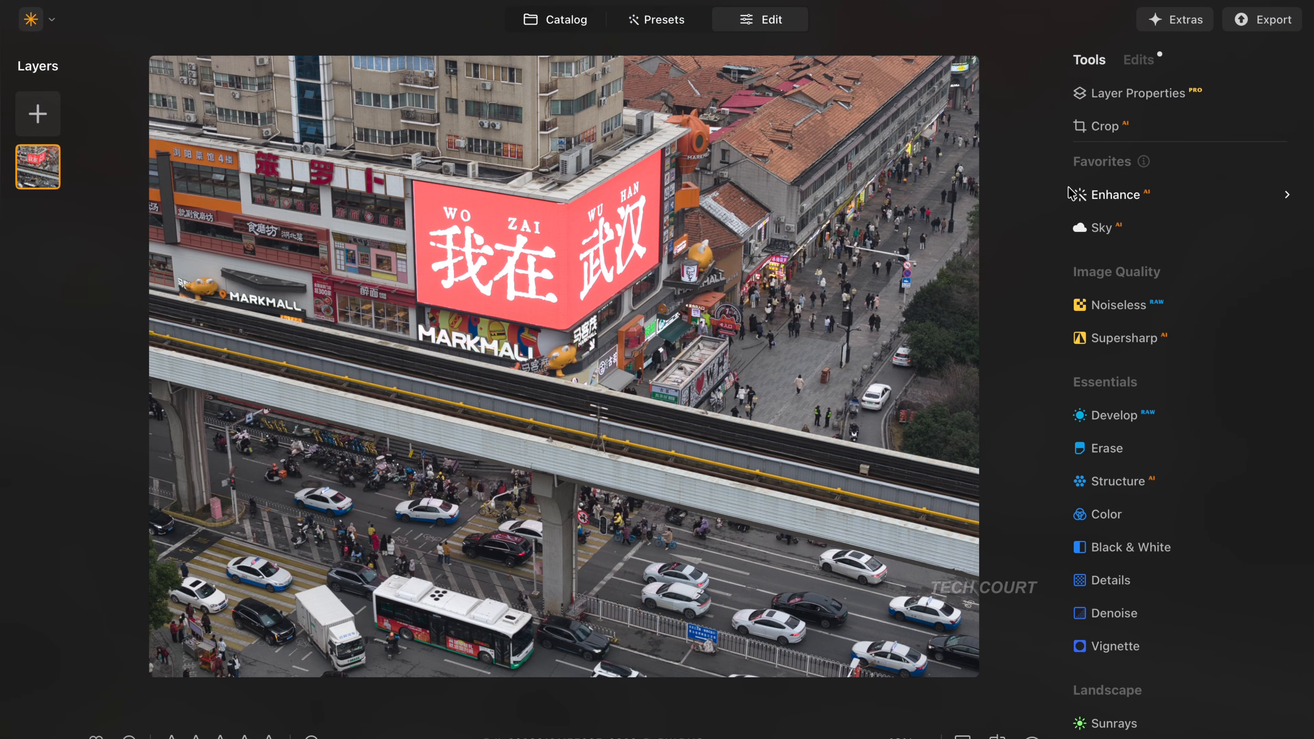
- Set the Enhance AI Accent to 54 on the street photo with the red billboard and compare before and after
left_click(1127, 199)
left_click_drag(1098, 308, 1190, 307)
left_click(1226, 215)
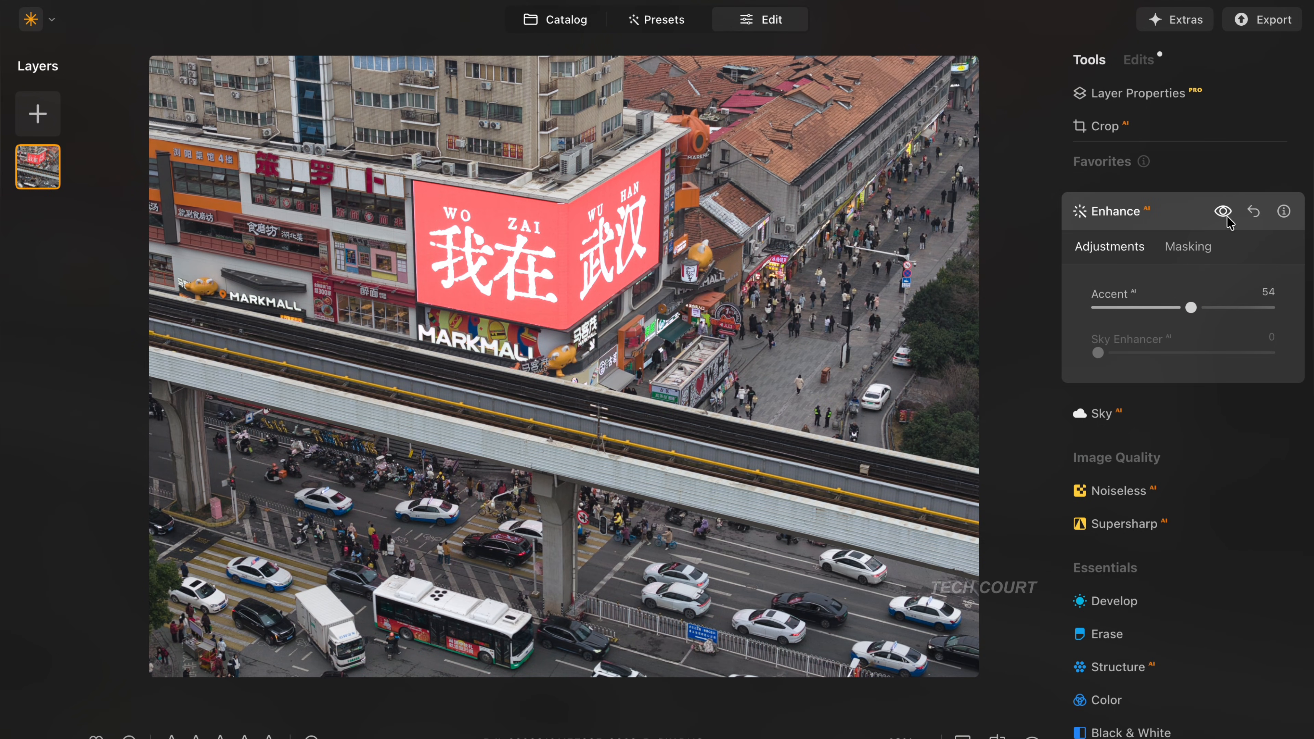
left_click(1226, 216)
left_click(1225, 215)
left_click(1225, 215)
left_click(1226, 215)
left_click(1226, 215)
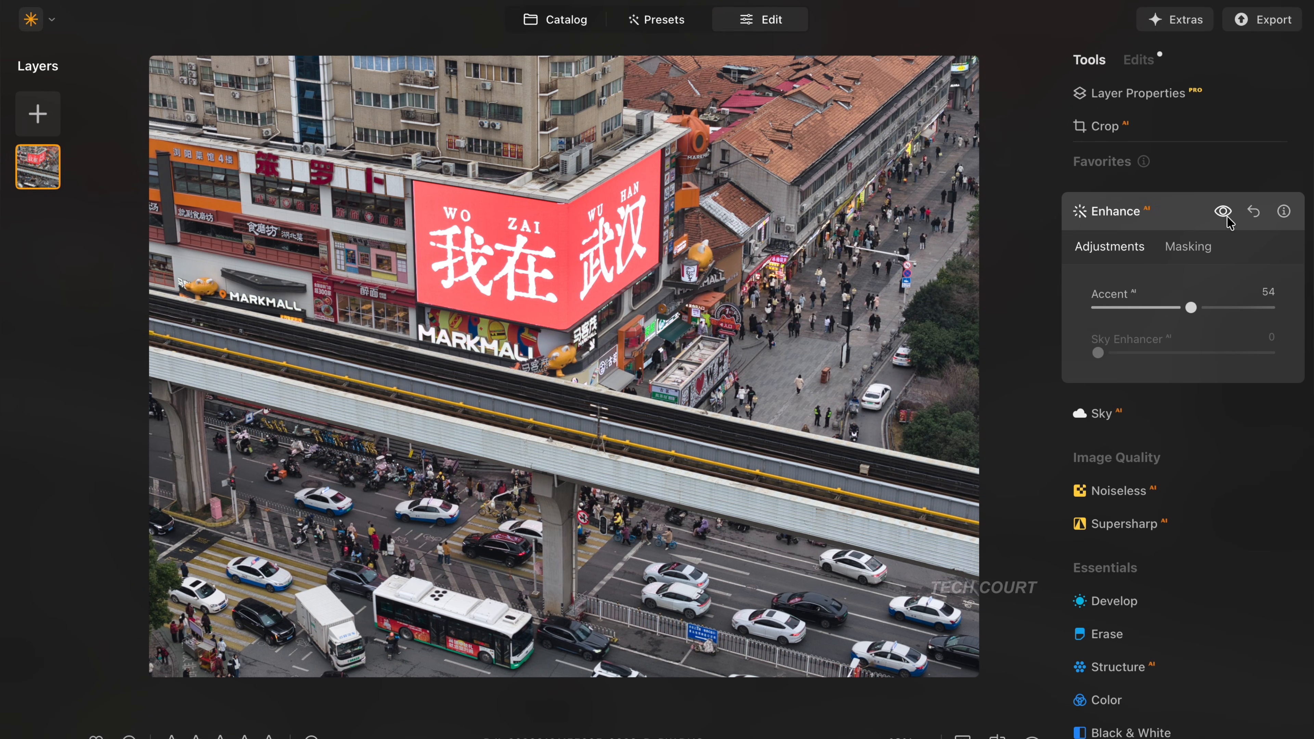
- Raise the street photo's Enhance Accent to 93, check the billboard area before and after at 100% zoom, and increase the accent further
left_click_drag(1192, 314, 1262, 323)
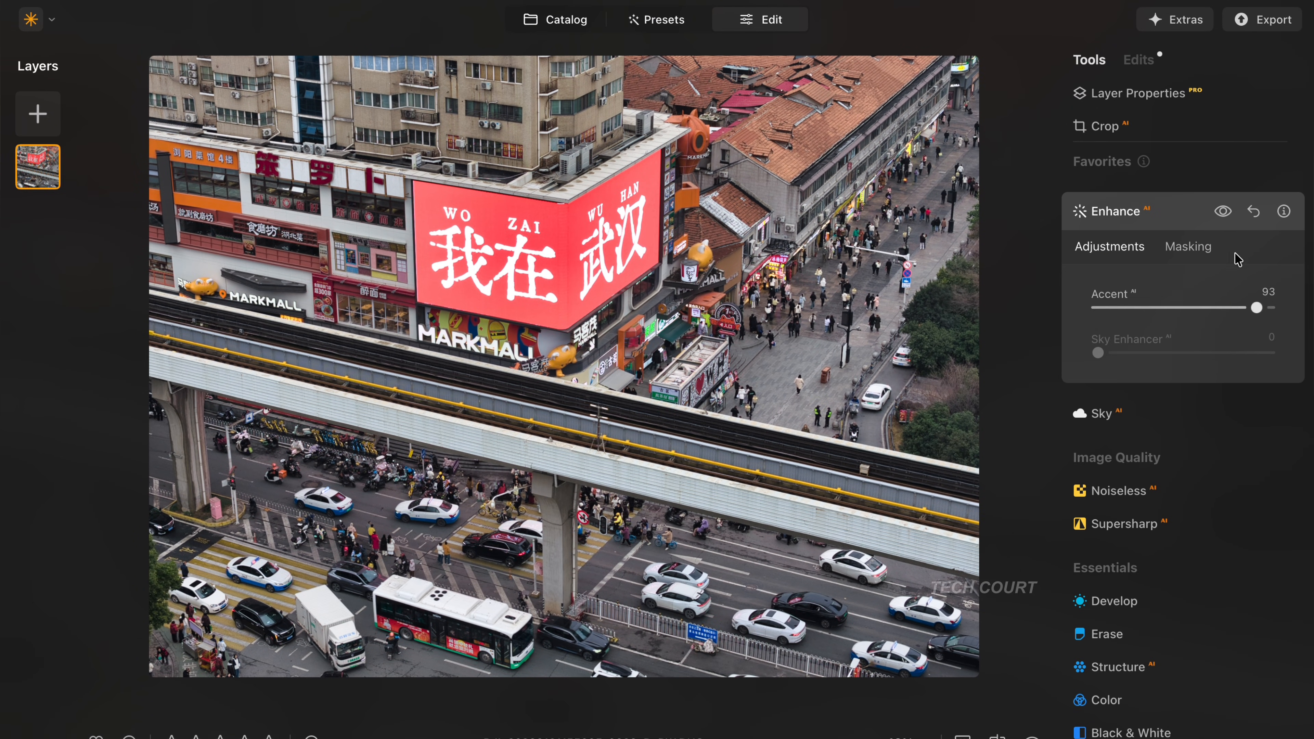
left_click(1223, 214)
left_click(1223, 213)
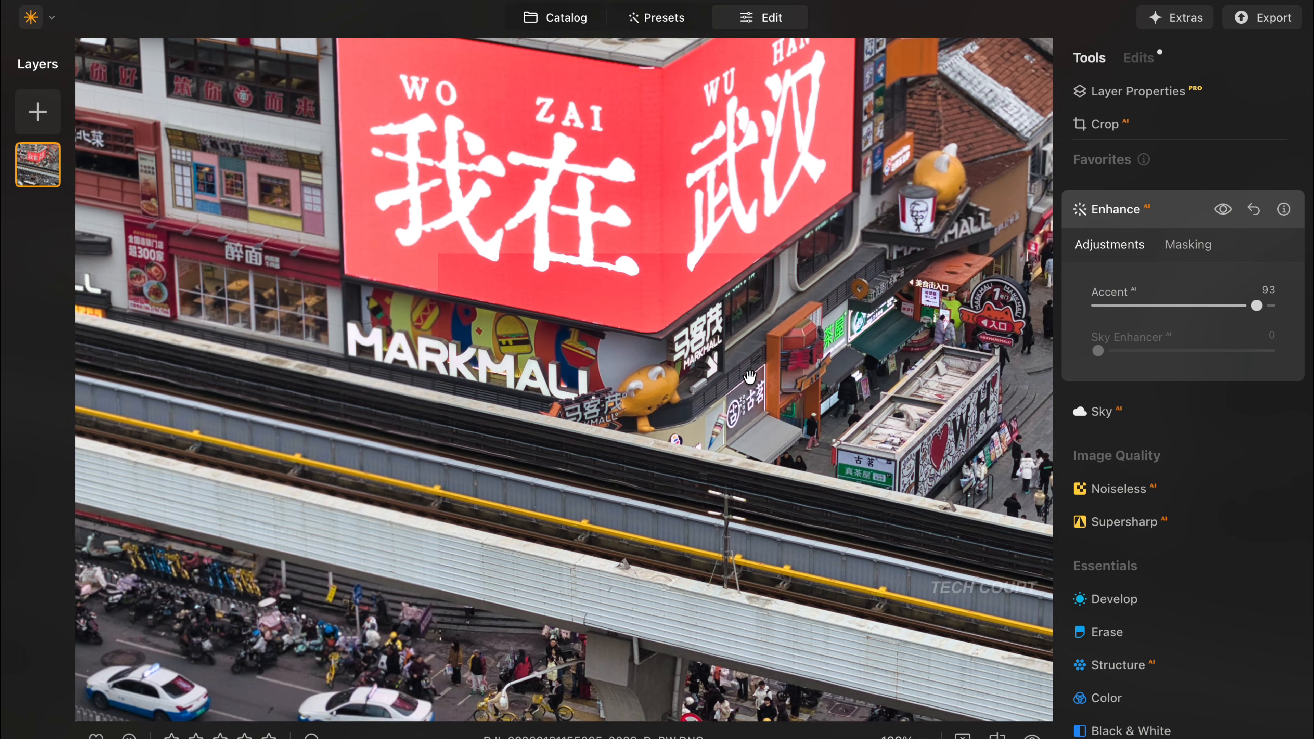
scroll(750, 377, "up", 5)
scroll(750, 376, "right", 5)
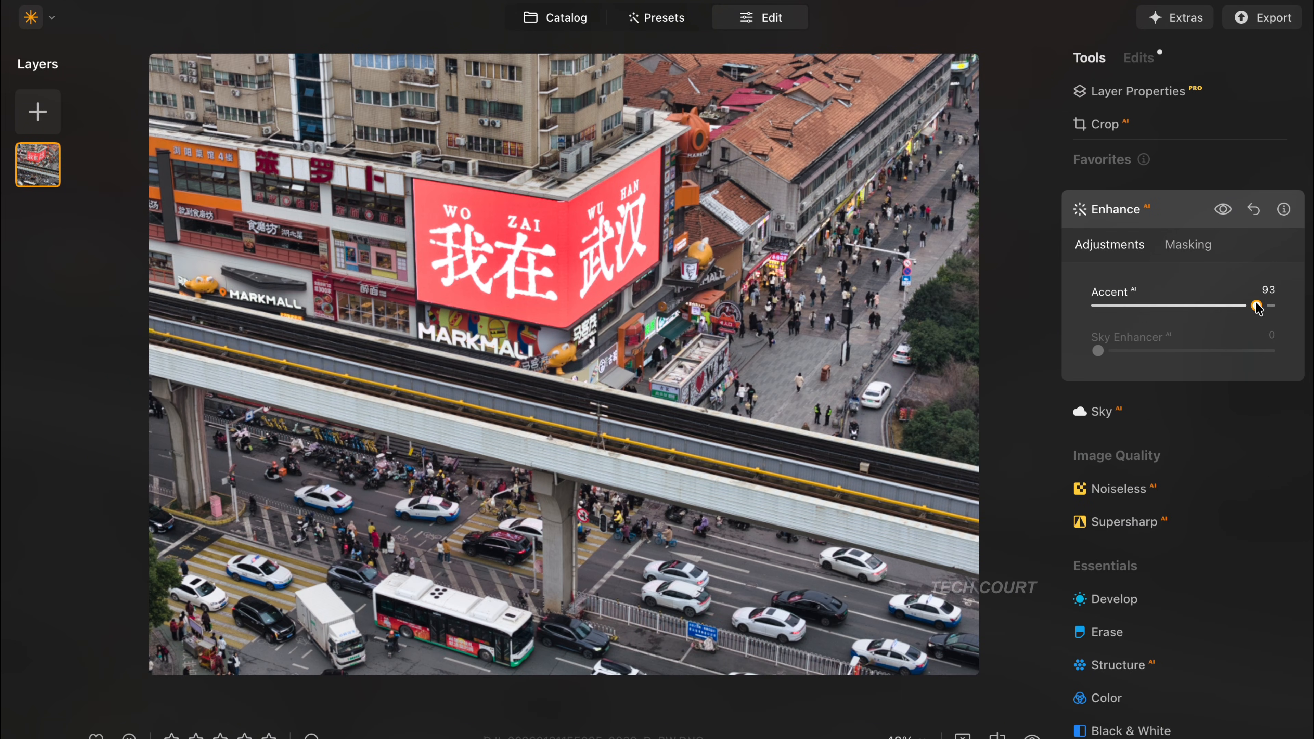
left_click_drag(1258, 307, 1283, 308)
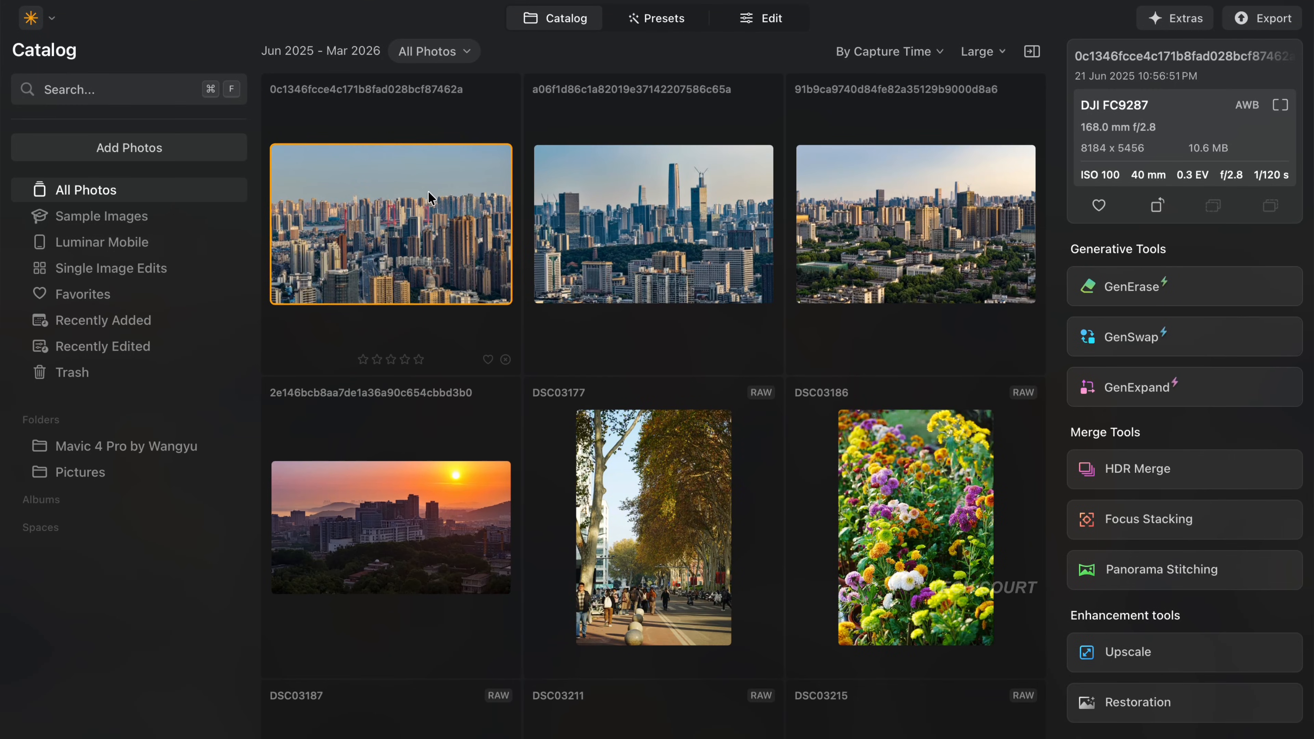
- Open the city skyline photo with the red bridge for editing and bring up the Sky AI selection of replacement skies
key("space")
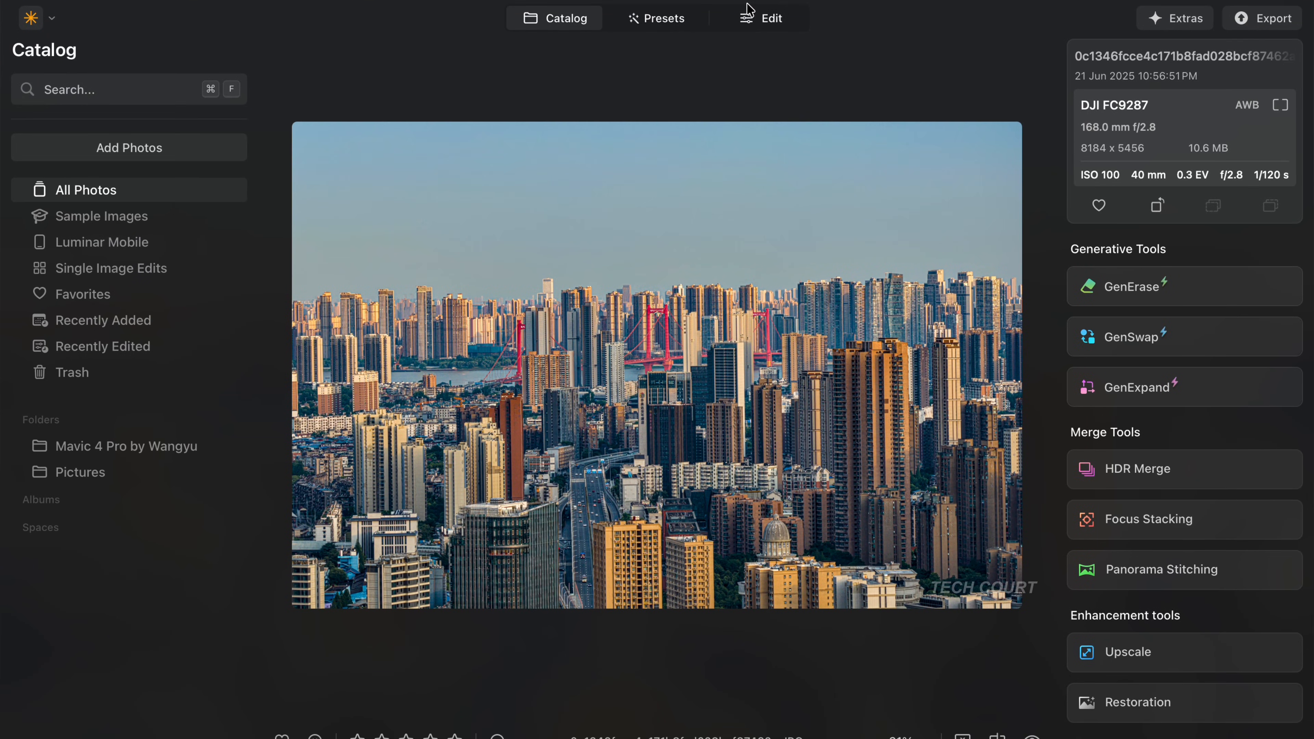
left_click(760, 19)
scroll(1228, 305, "down", 3)
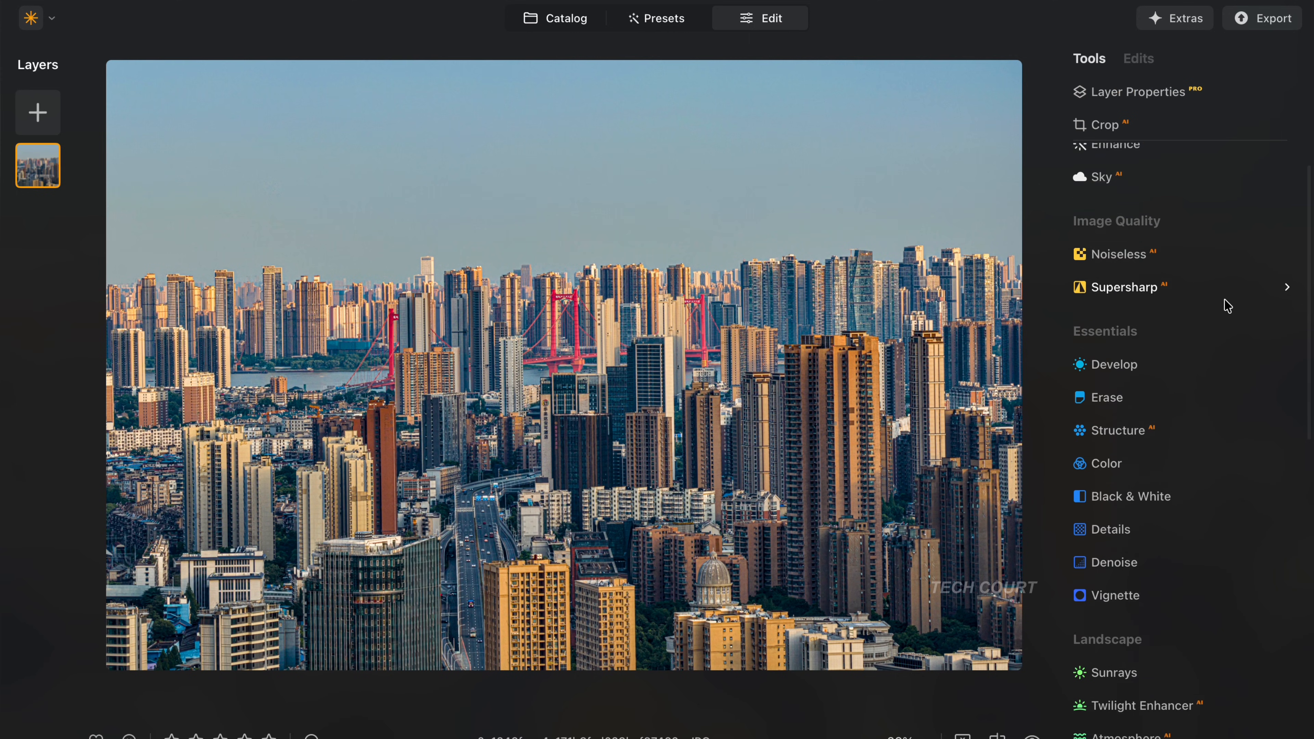
scroll(1228, 306, "up", 3)
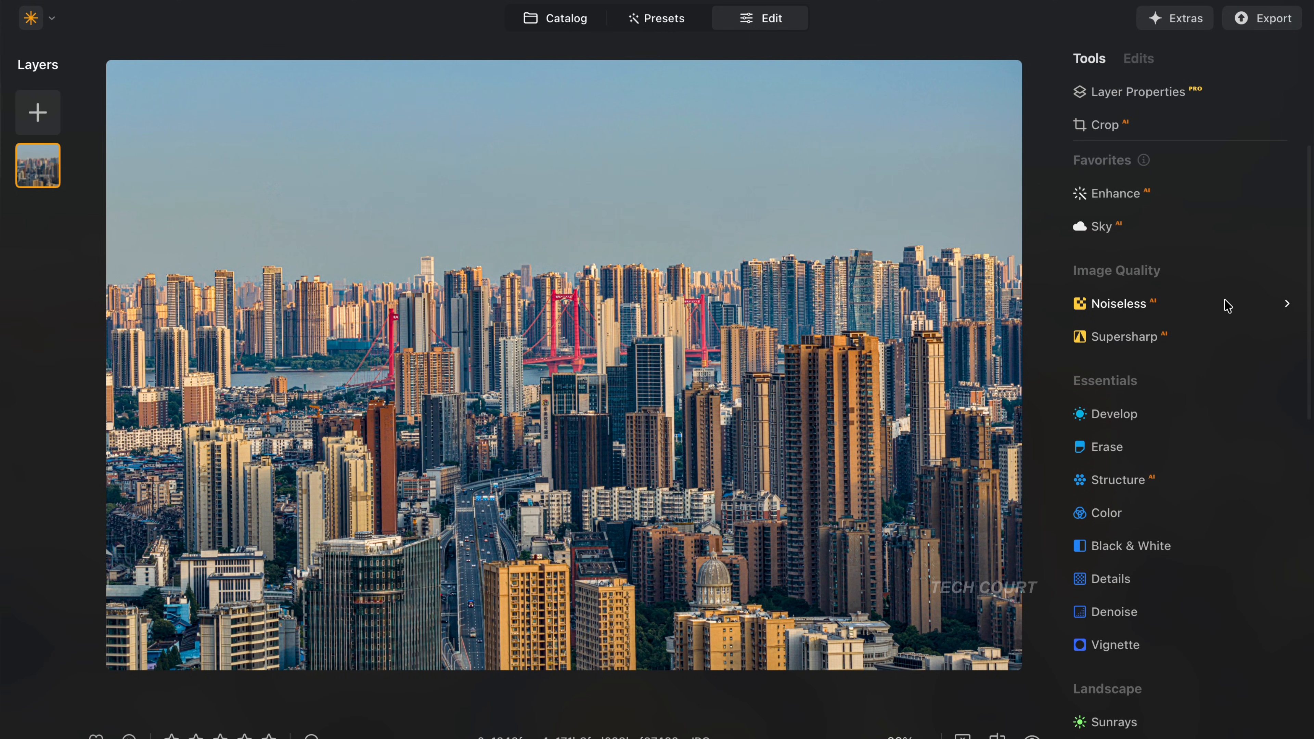
left_click(1120, 236)
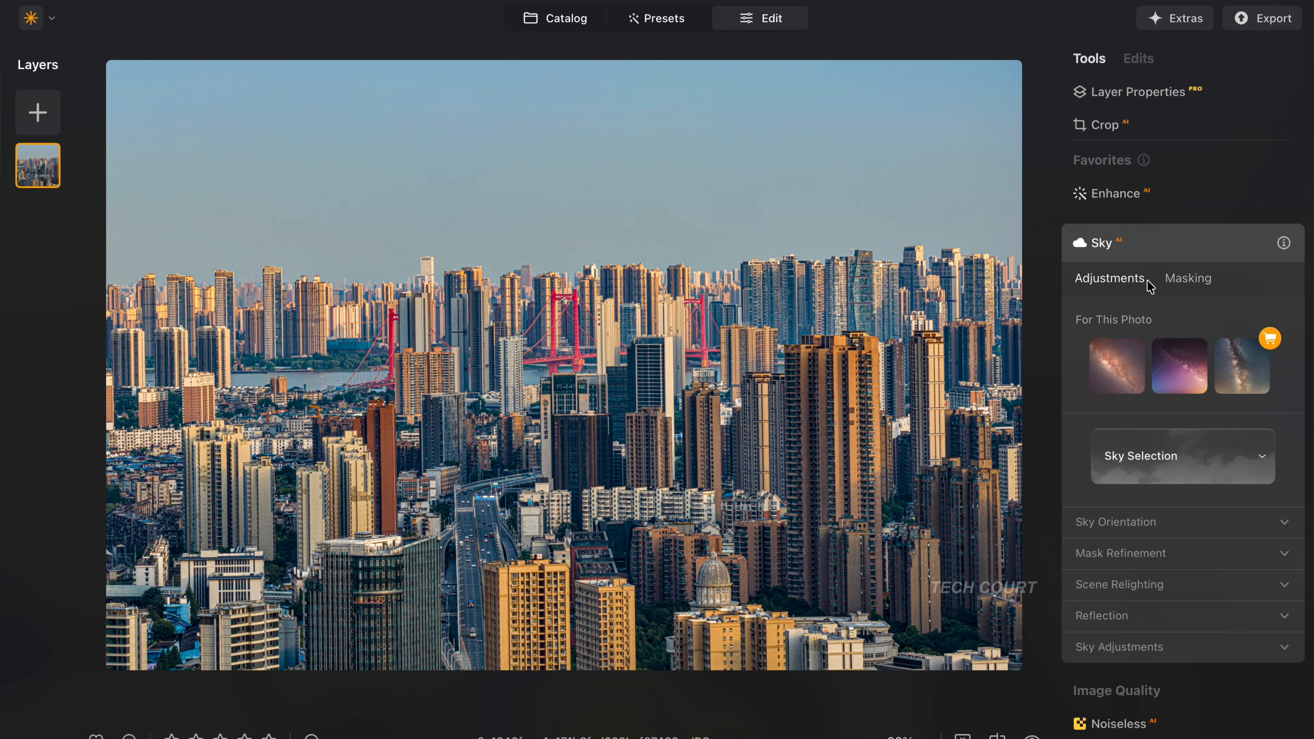
left_click(1168, 470)
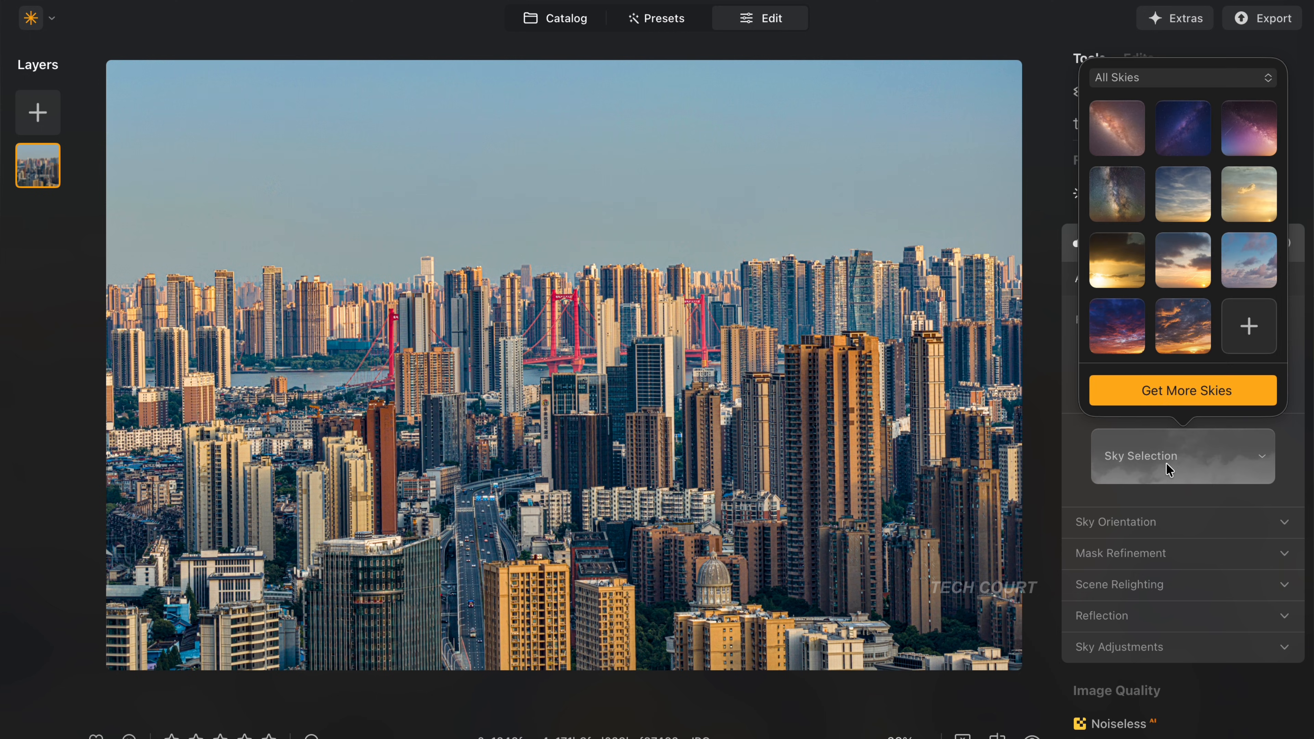
- Try the Sunset Clouds 3 sky on the city skyline photo, followed by Sunset 4
left_click(1185, 337)
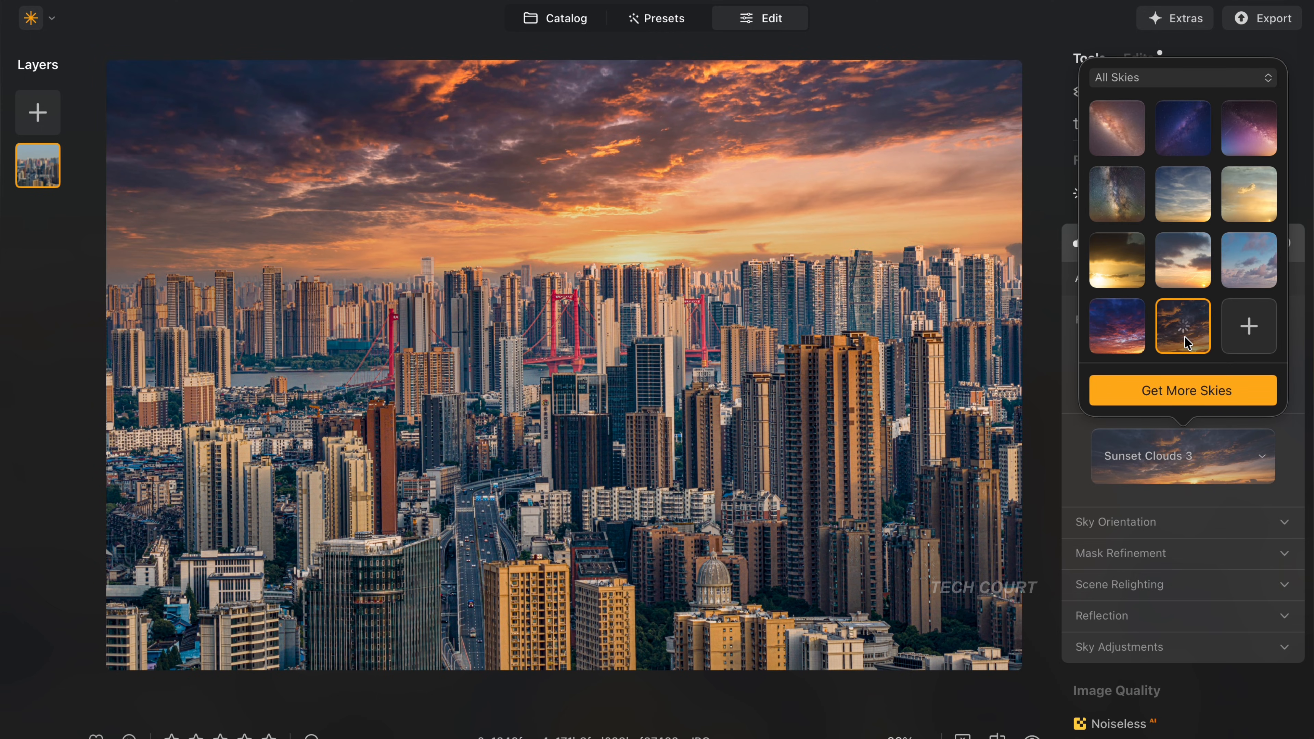
left_click(1186, 264)
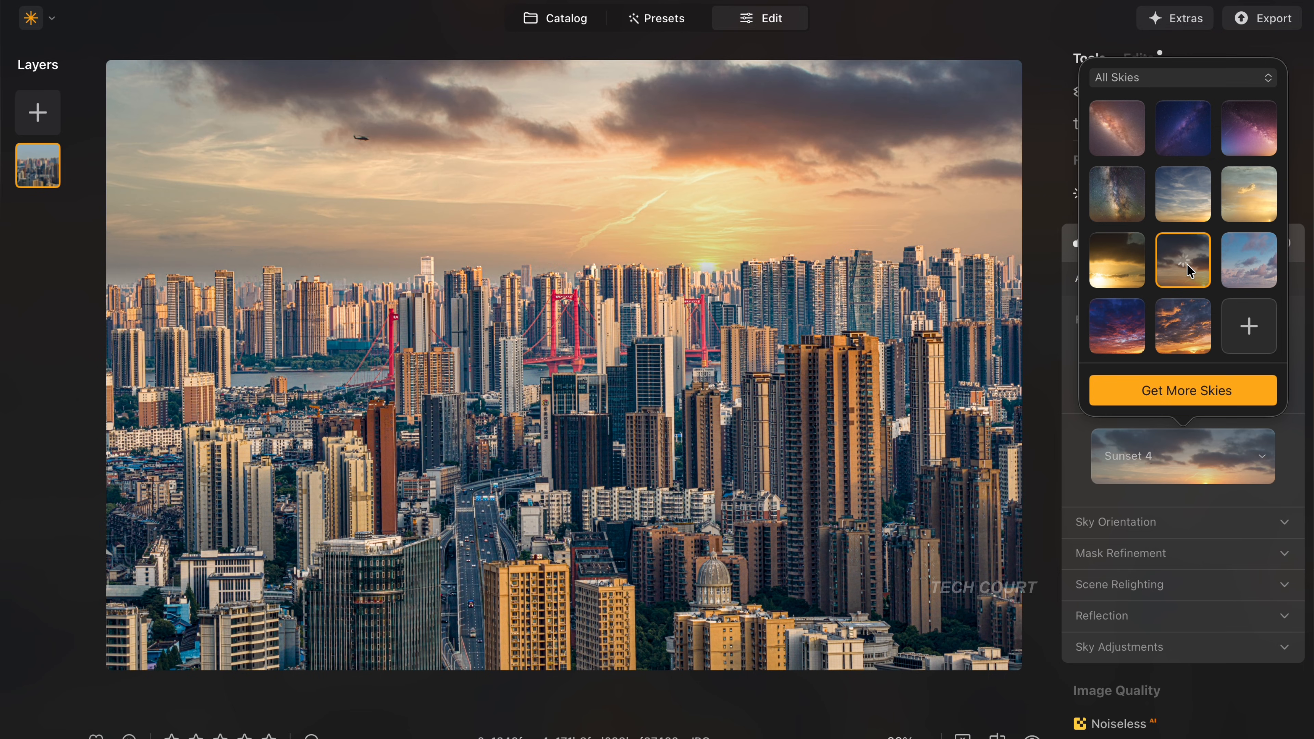
- Replace the skyline photo's sky with Dramatic Sky 4 and browse the other available skies
scroll(1223, 223, "up", 2)
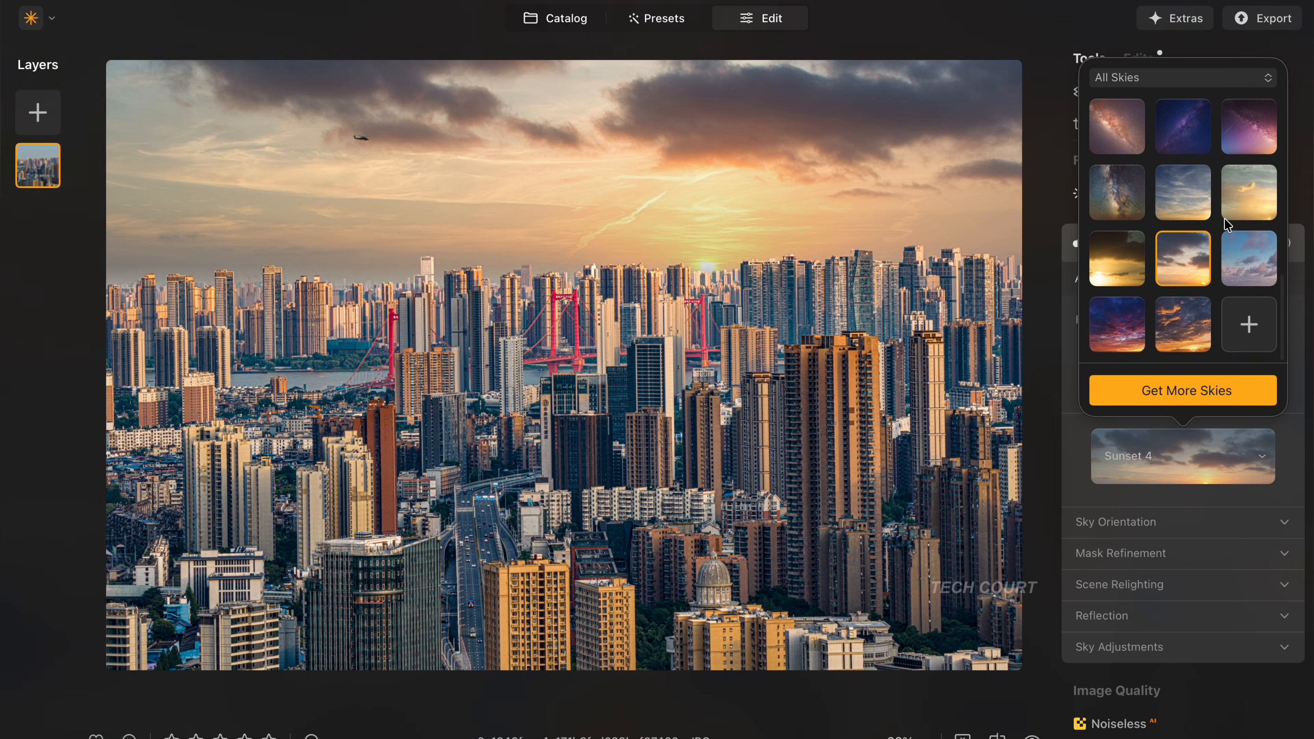
scroll(1193, 153, "up", 5)
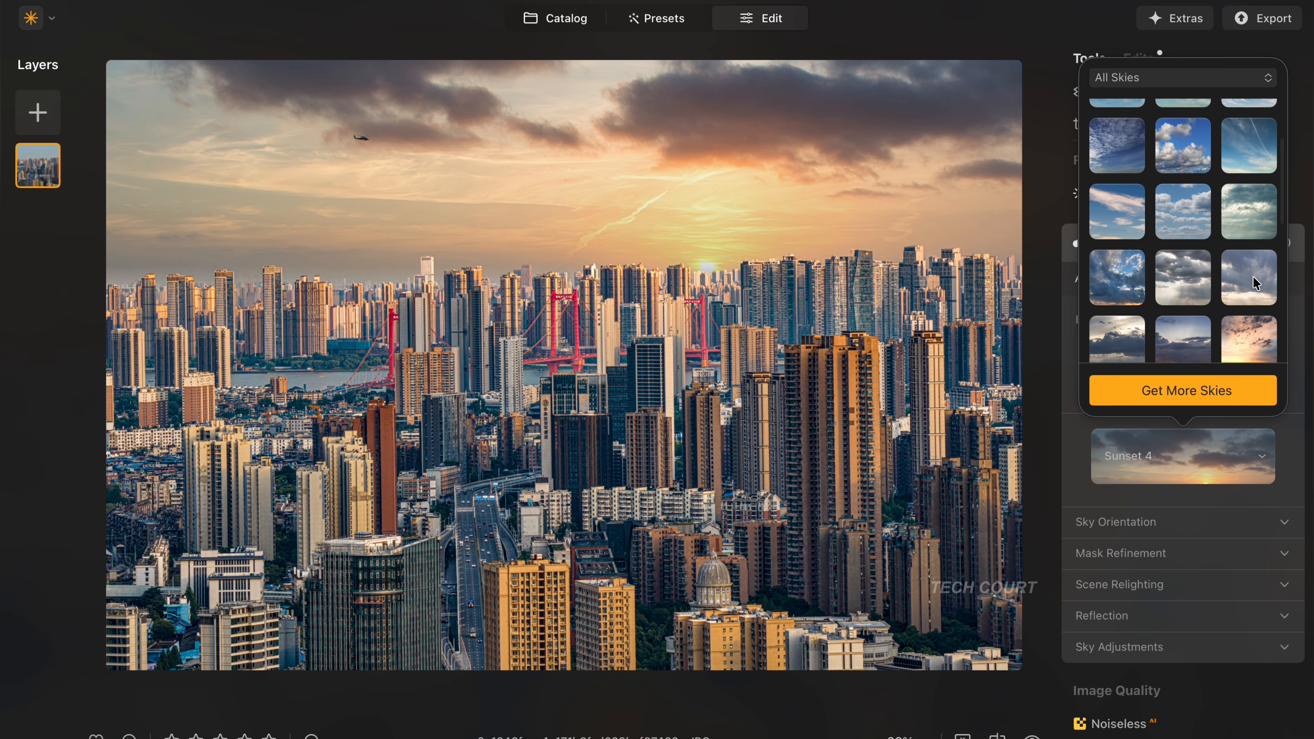
left_click(1256, 283)
scroll(1253, 277, "up", 5)
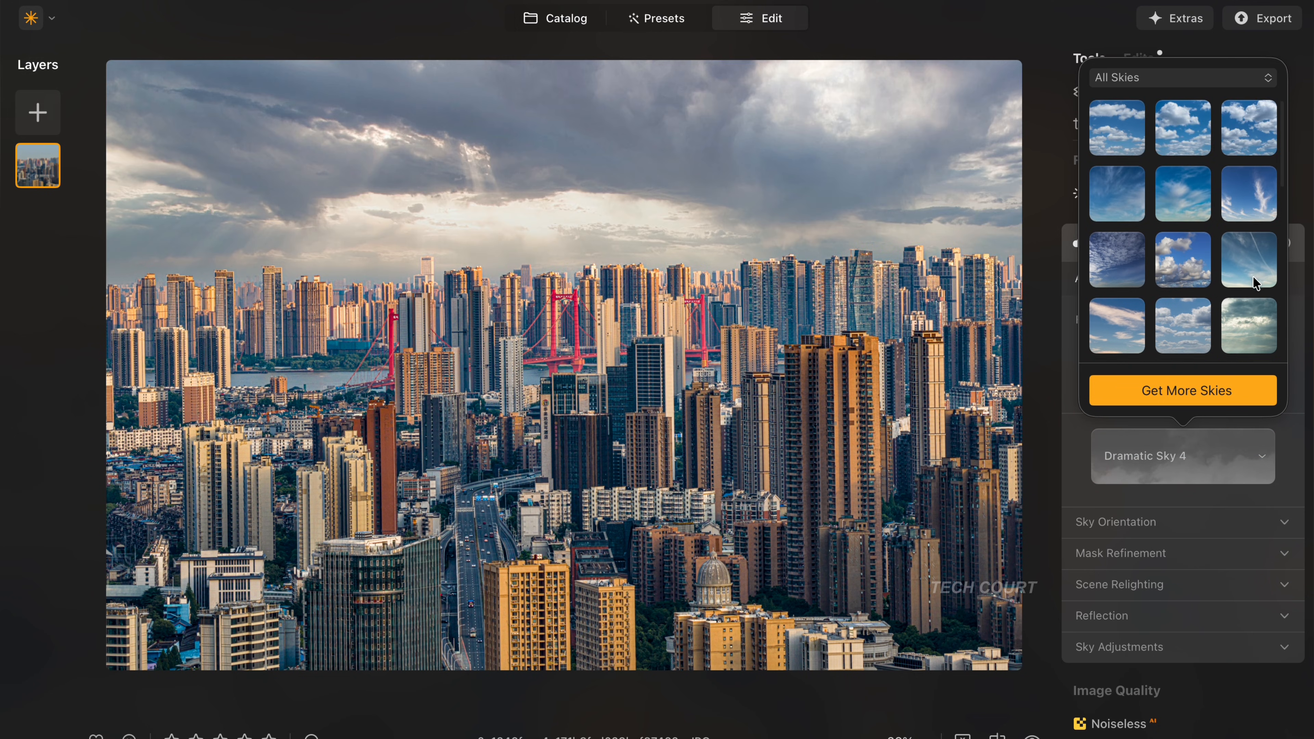
scroll(1186, 275, "down", 5)
scroll(1187, 276, "down", 2)
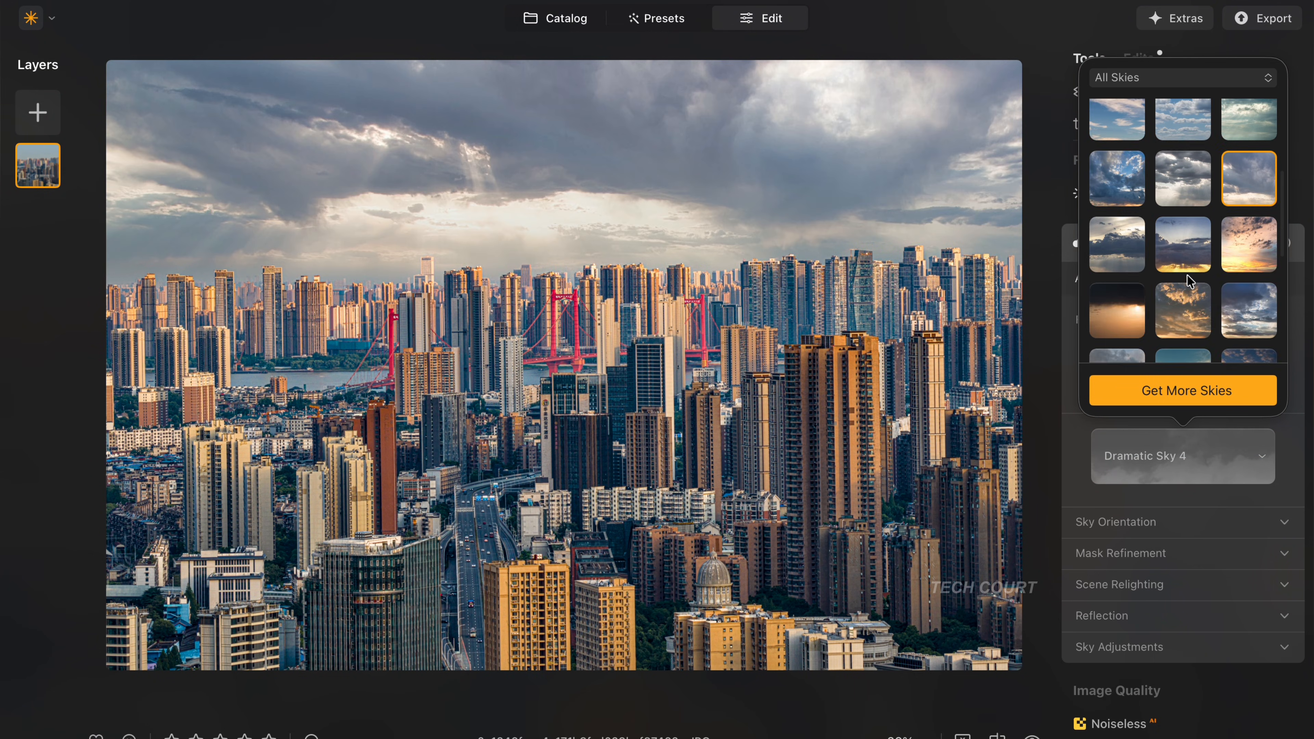
- Try the Dramatic Sunset 1, Dramatic Sunset 2 and Galaxy 1 skies in turn on the city skyline photo
left_click(1241, 231)
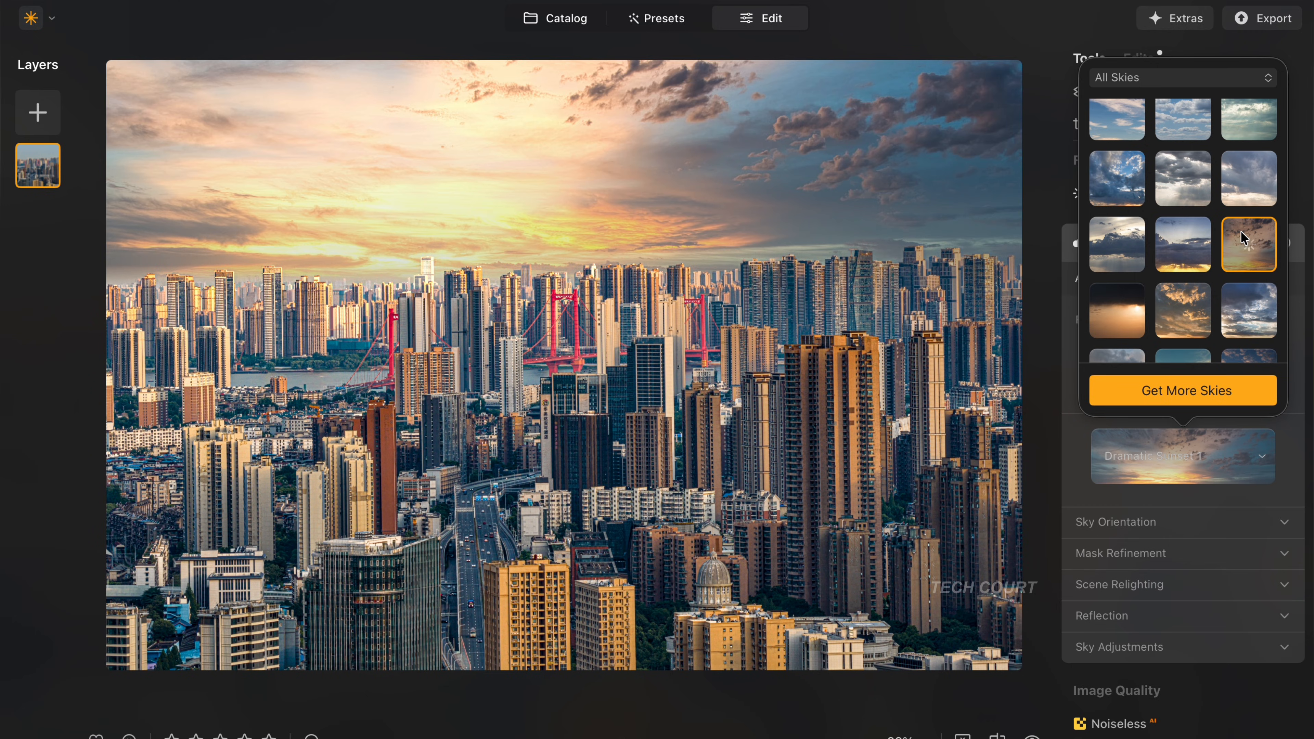
left_click(1142, 321)
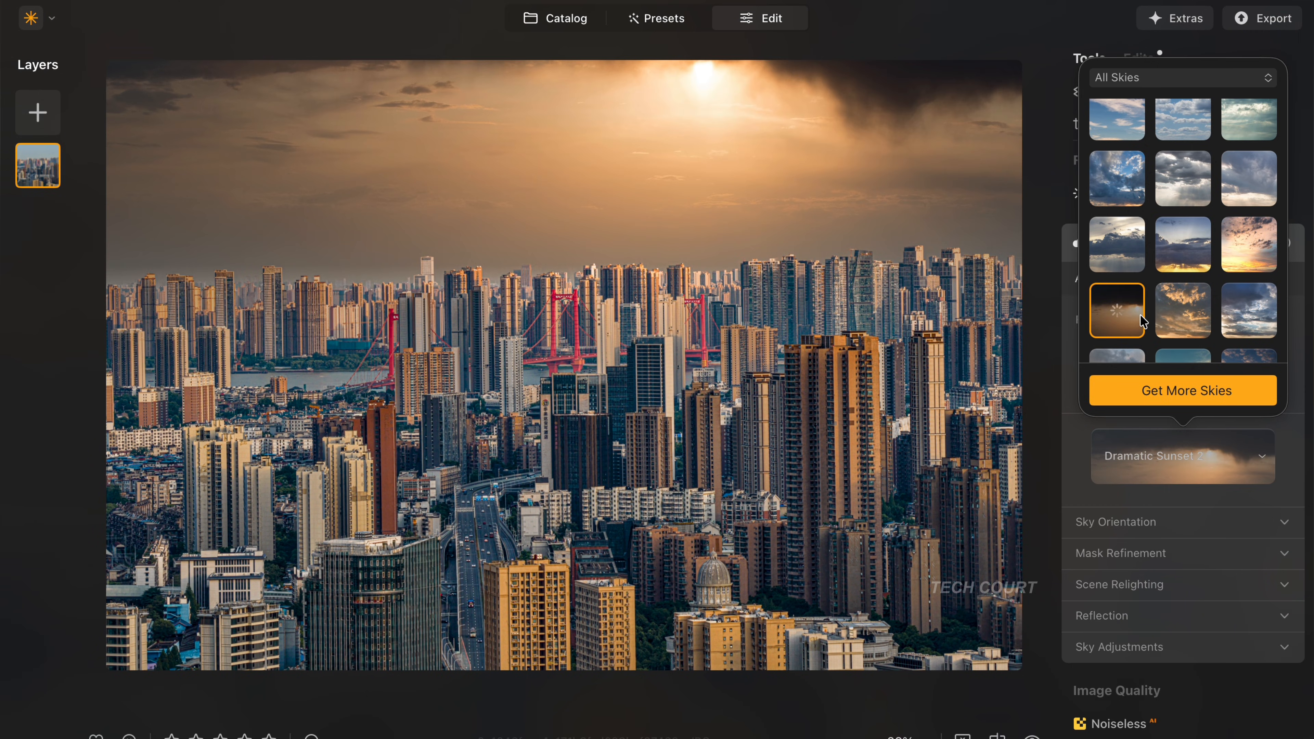
scroll(1143, 321, "down", 2)
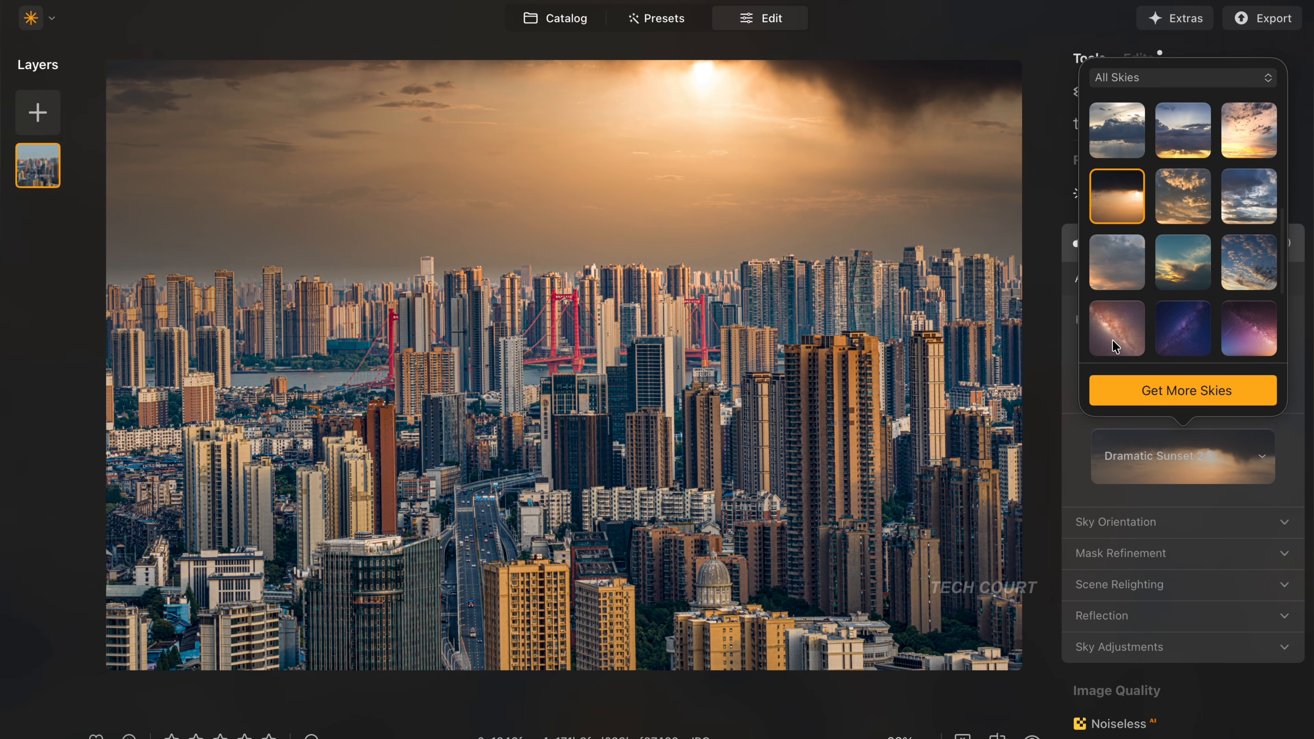
left_click(1112, 339)
- Replace the city skyline photo's sky with Sunset Clouds 3 and close the sky selection
scroll(1112, 339, "down", 1)
scroll(1169, 341, "down", 2)
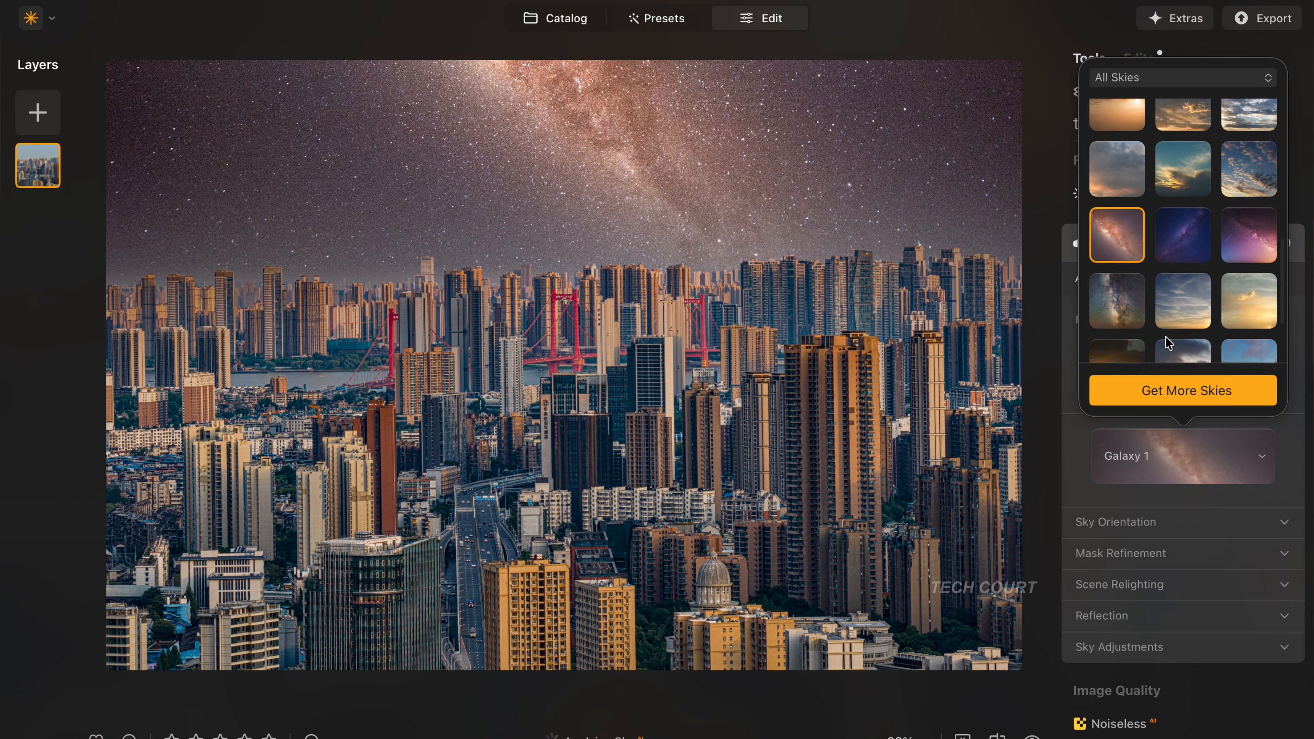
left_click(1171, 341)
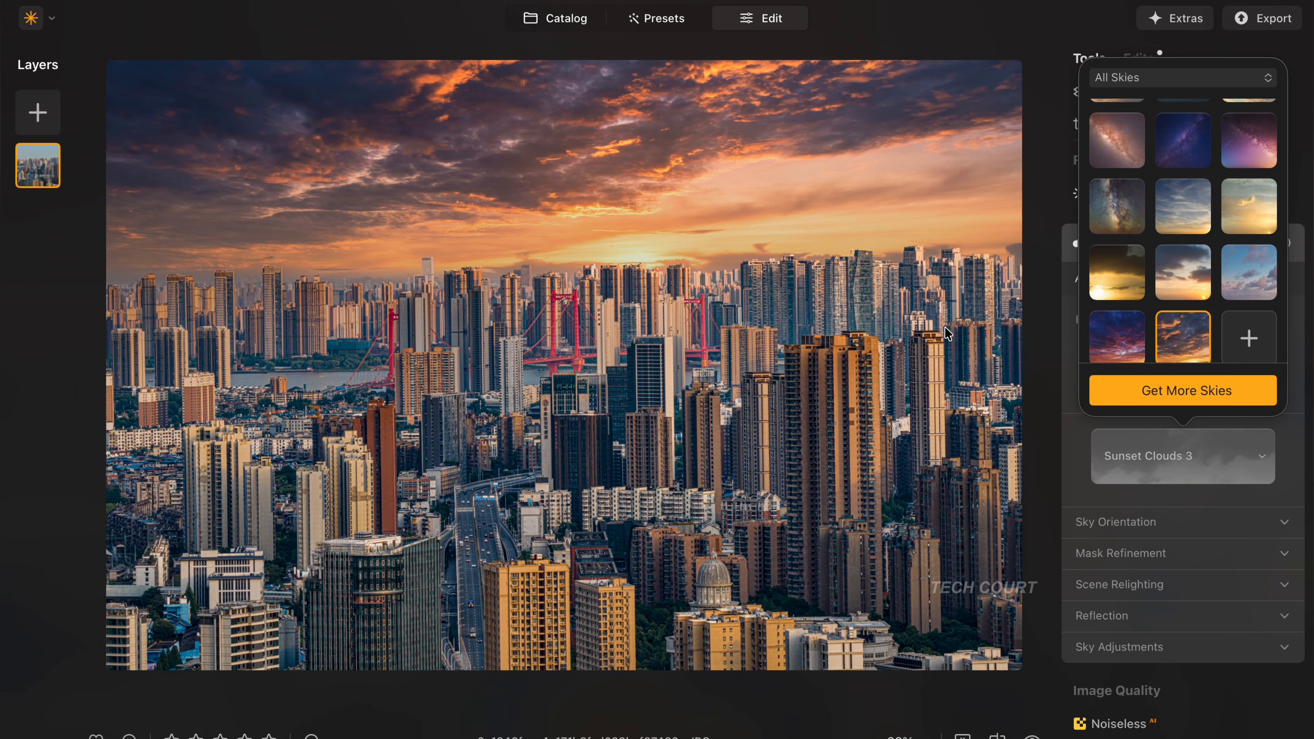
left_click(641, 252)
- Inspect the rooftop edges around the red bridge up close, and compare the full photo with and without the Sky AI effect
left_click(637, 252)
left_click(645, 367)
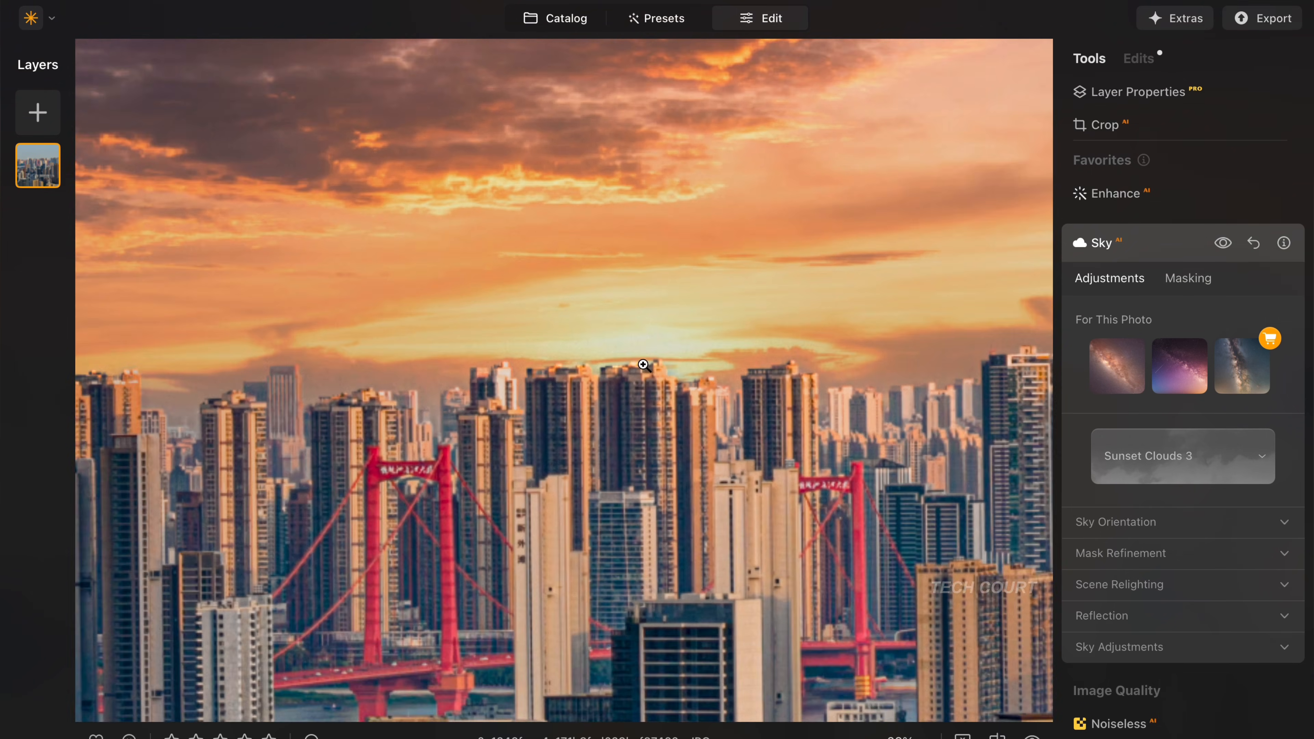
left_click(321, 264)
left_click(321, 264)
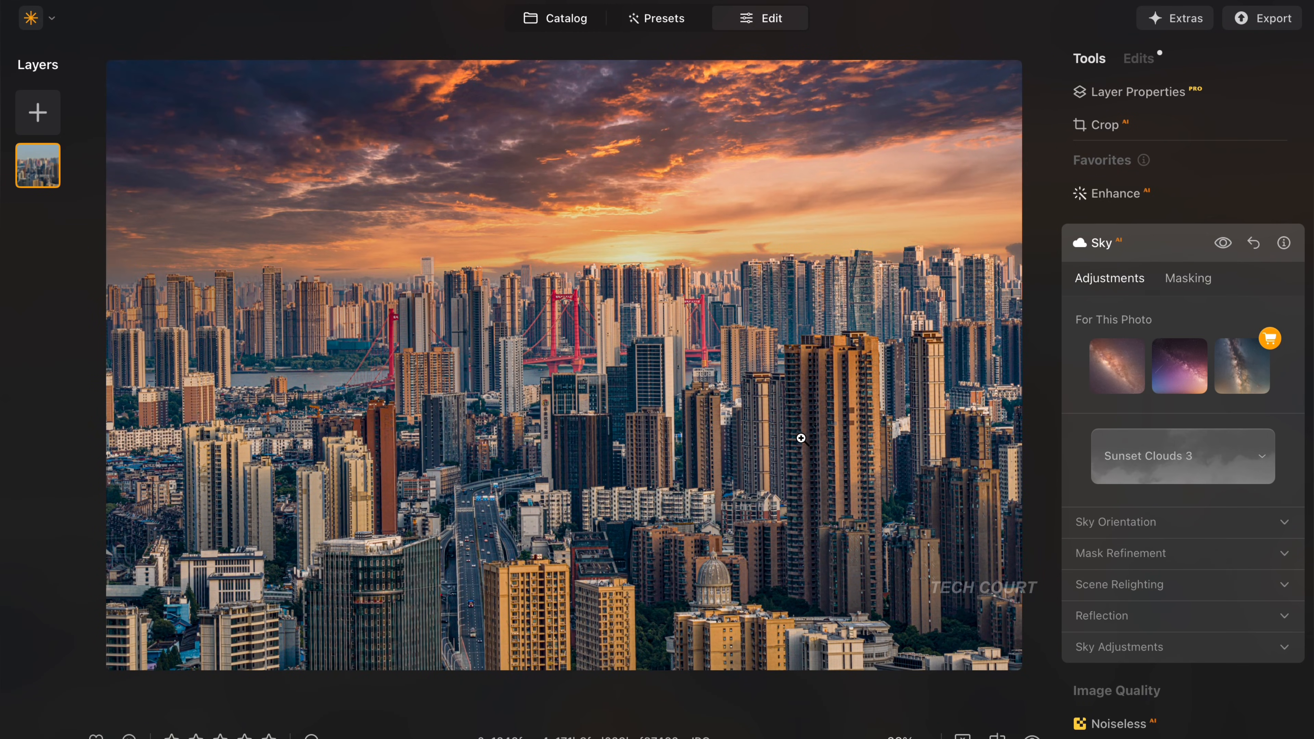
left_click(1223, 244)
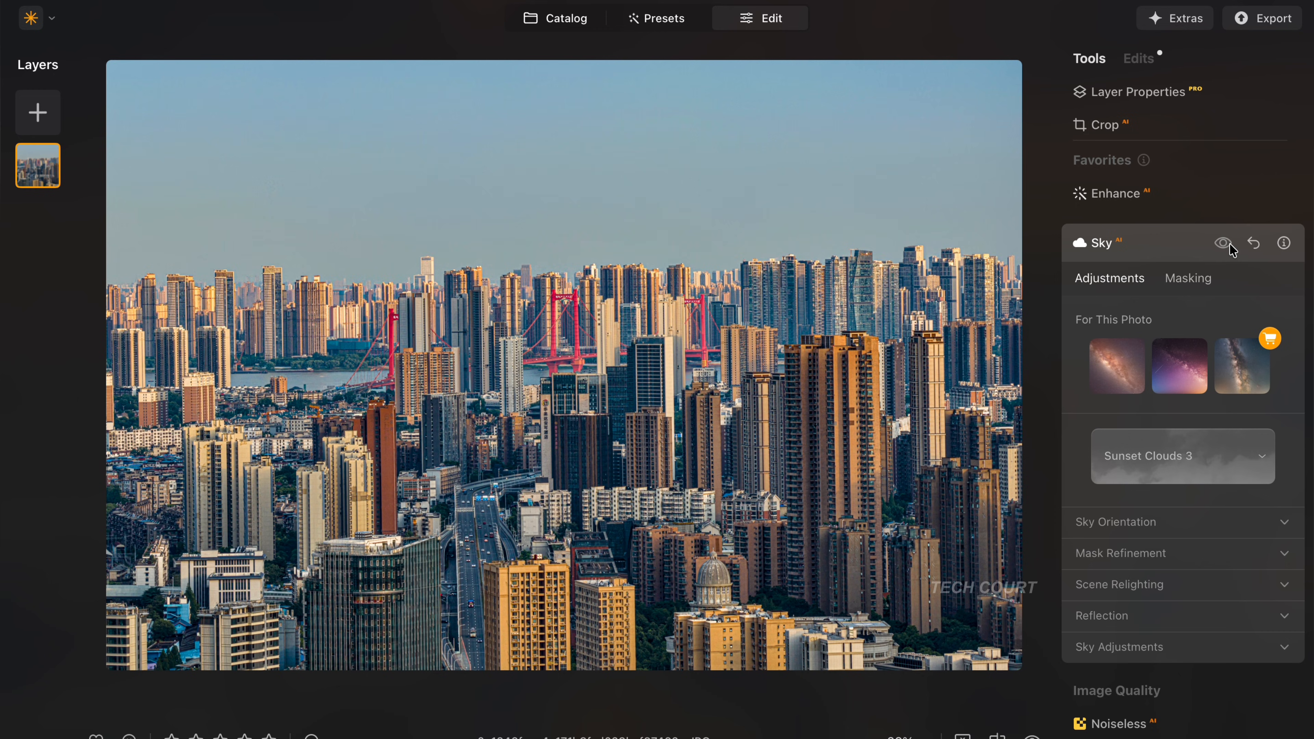
left_click(1223, 243)
left_click(1230, 246)
left_click(1230, 247)
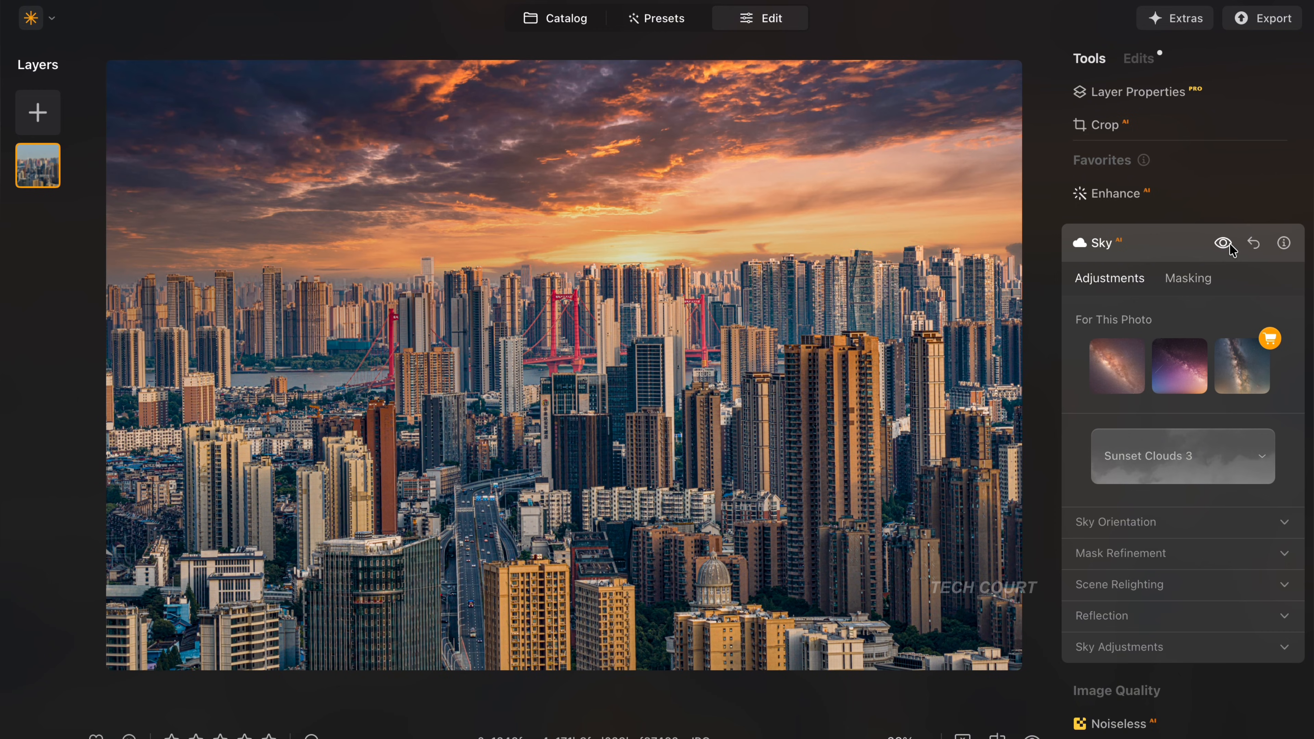
left_click(1229, 247)
left_click(1229, 246)
left_click(1229, 247)
left_click(1229, 246)
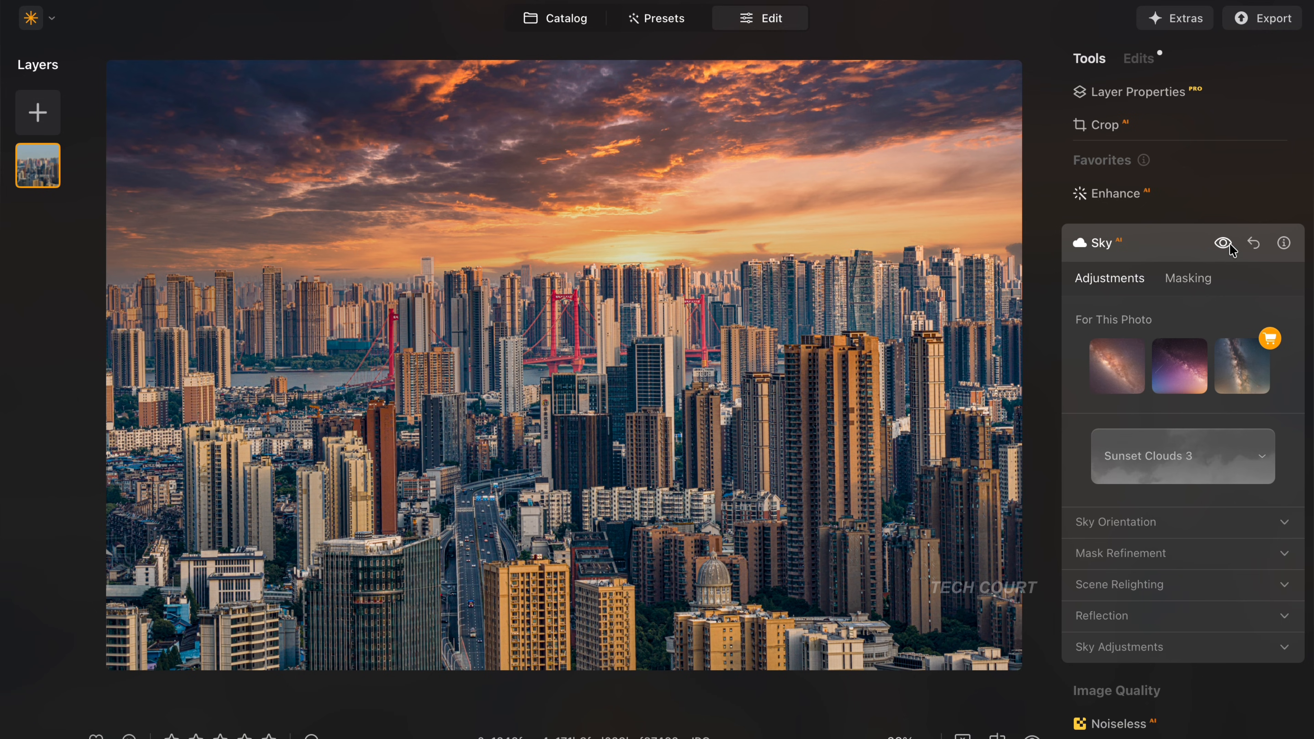